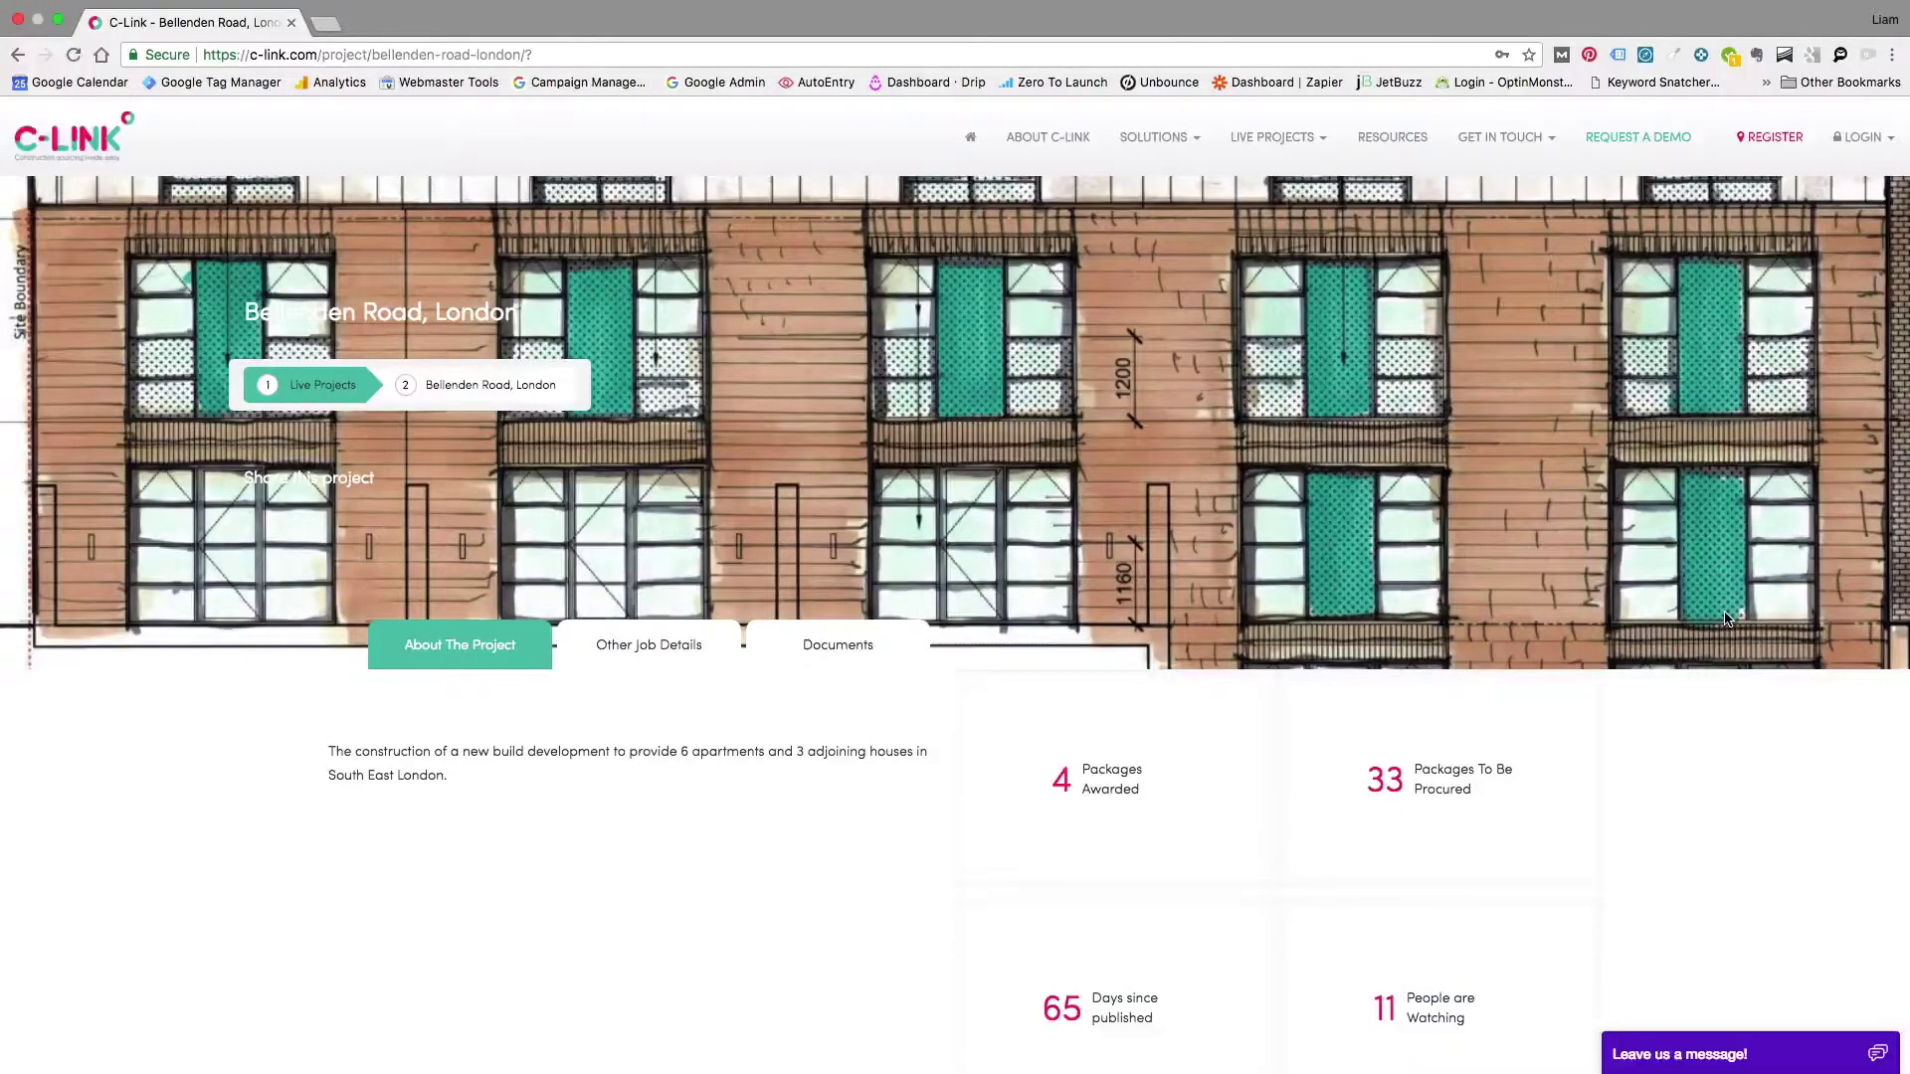
Step: Review the packages to be procured for the Bellenden Road, London project, from Aluminium Windows through Zinc Roofing
scroll(1726, 619, down, 6)
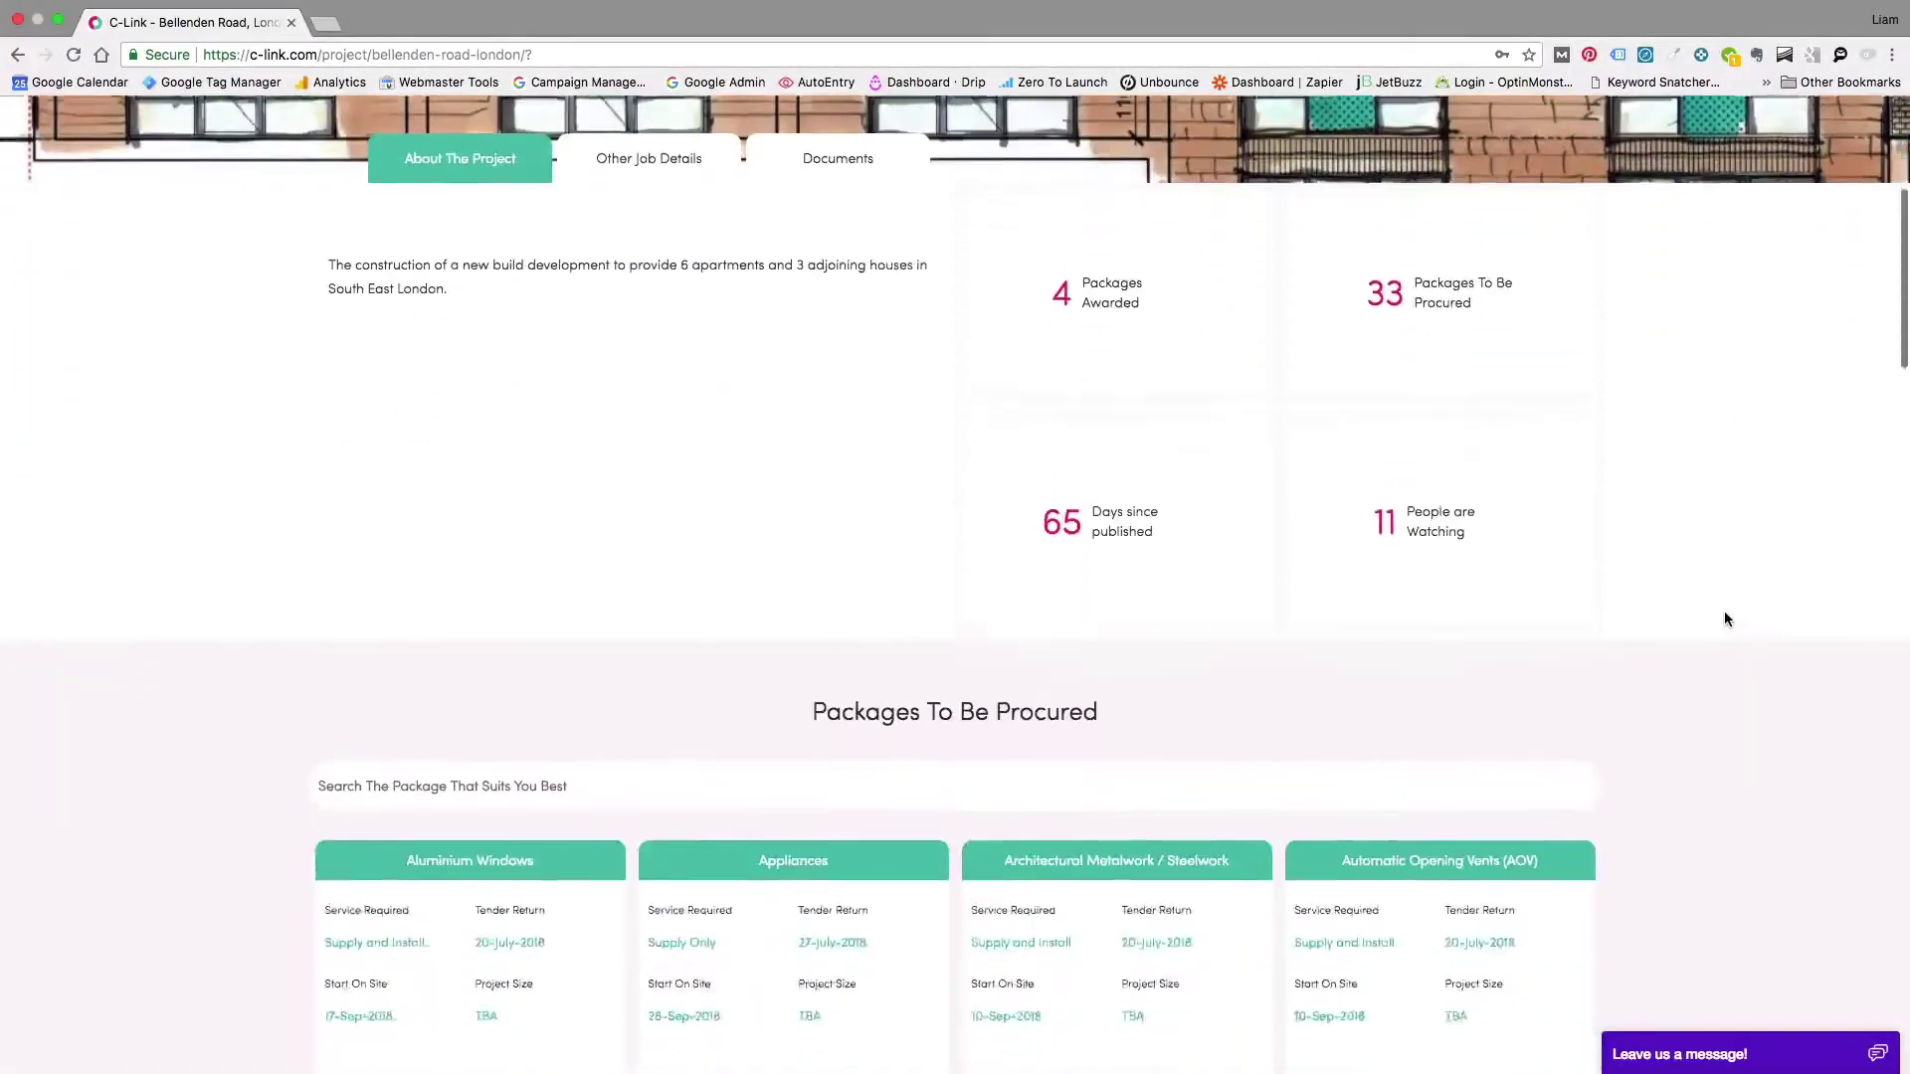
scroll(1726, 619, down, 8)
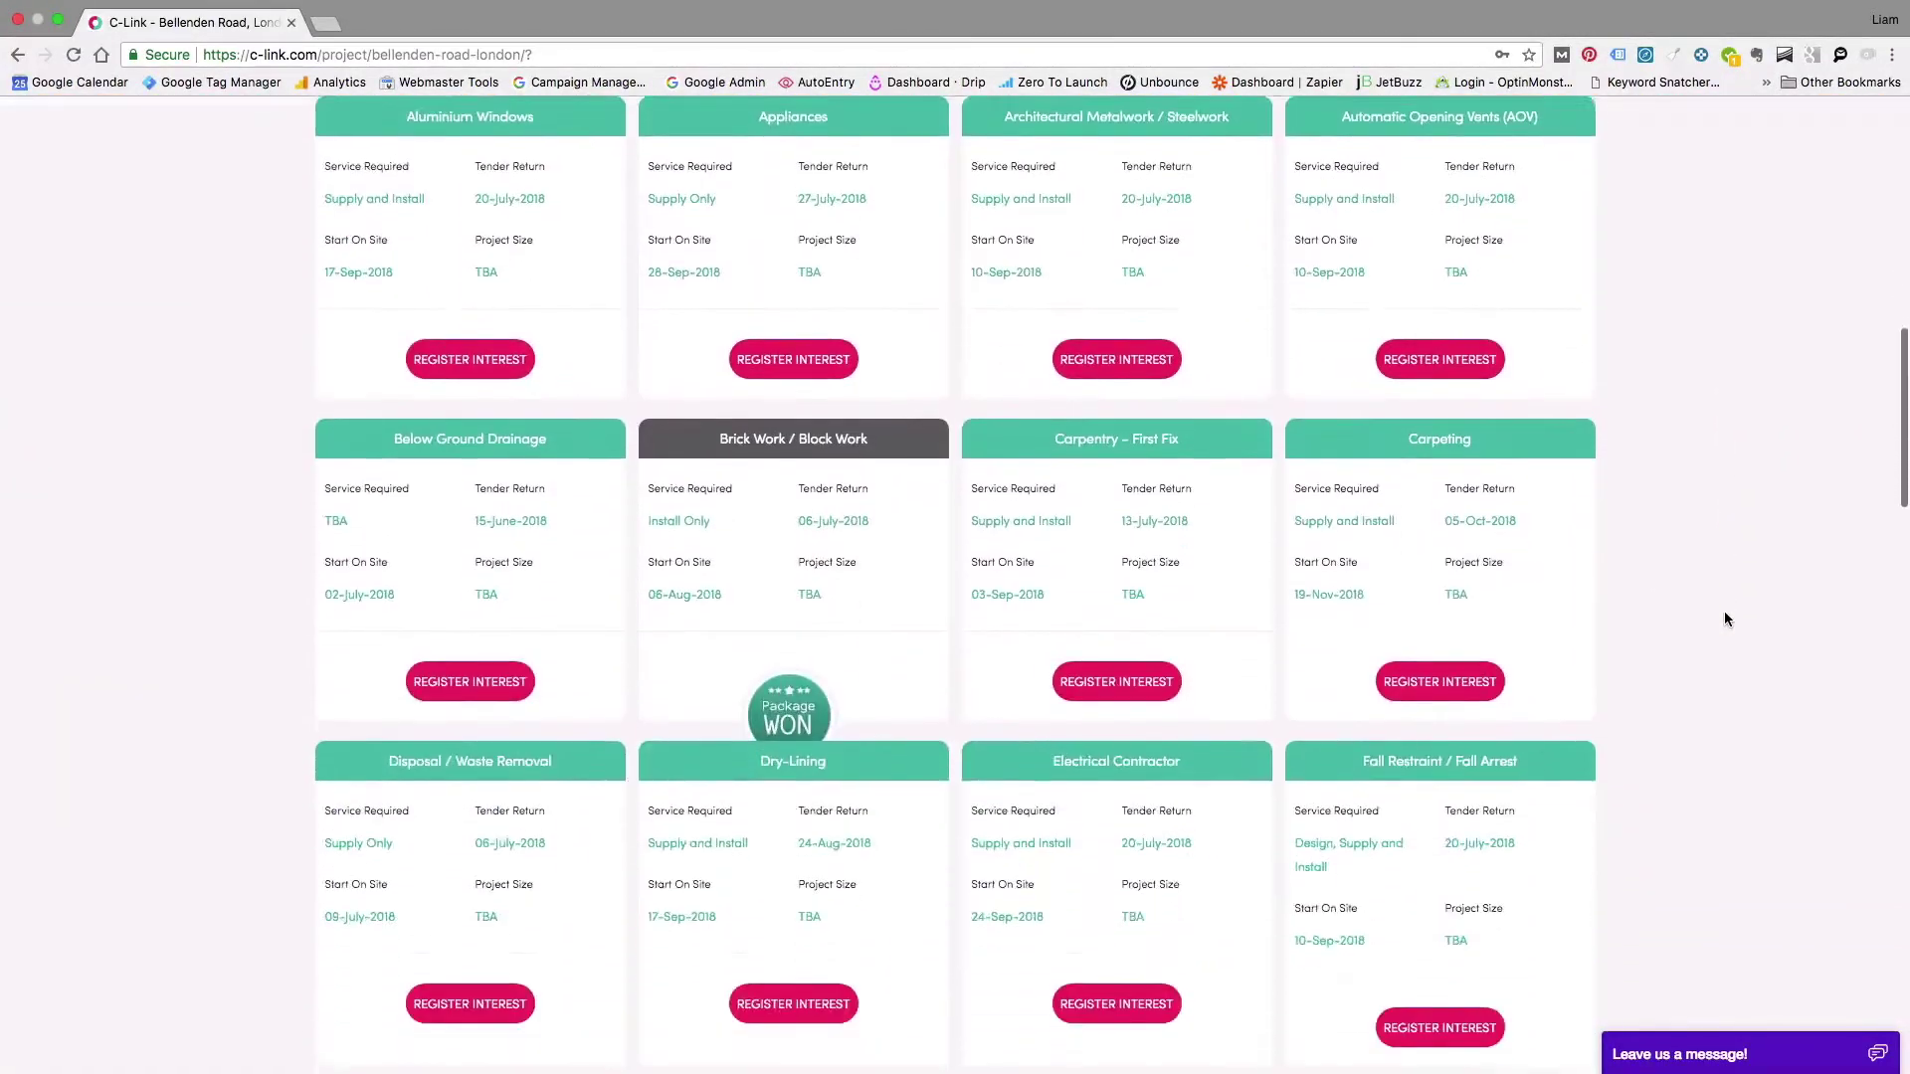
scroll(1726, 619, down, 8)
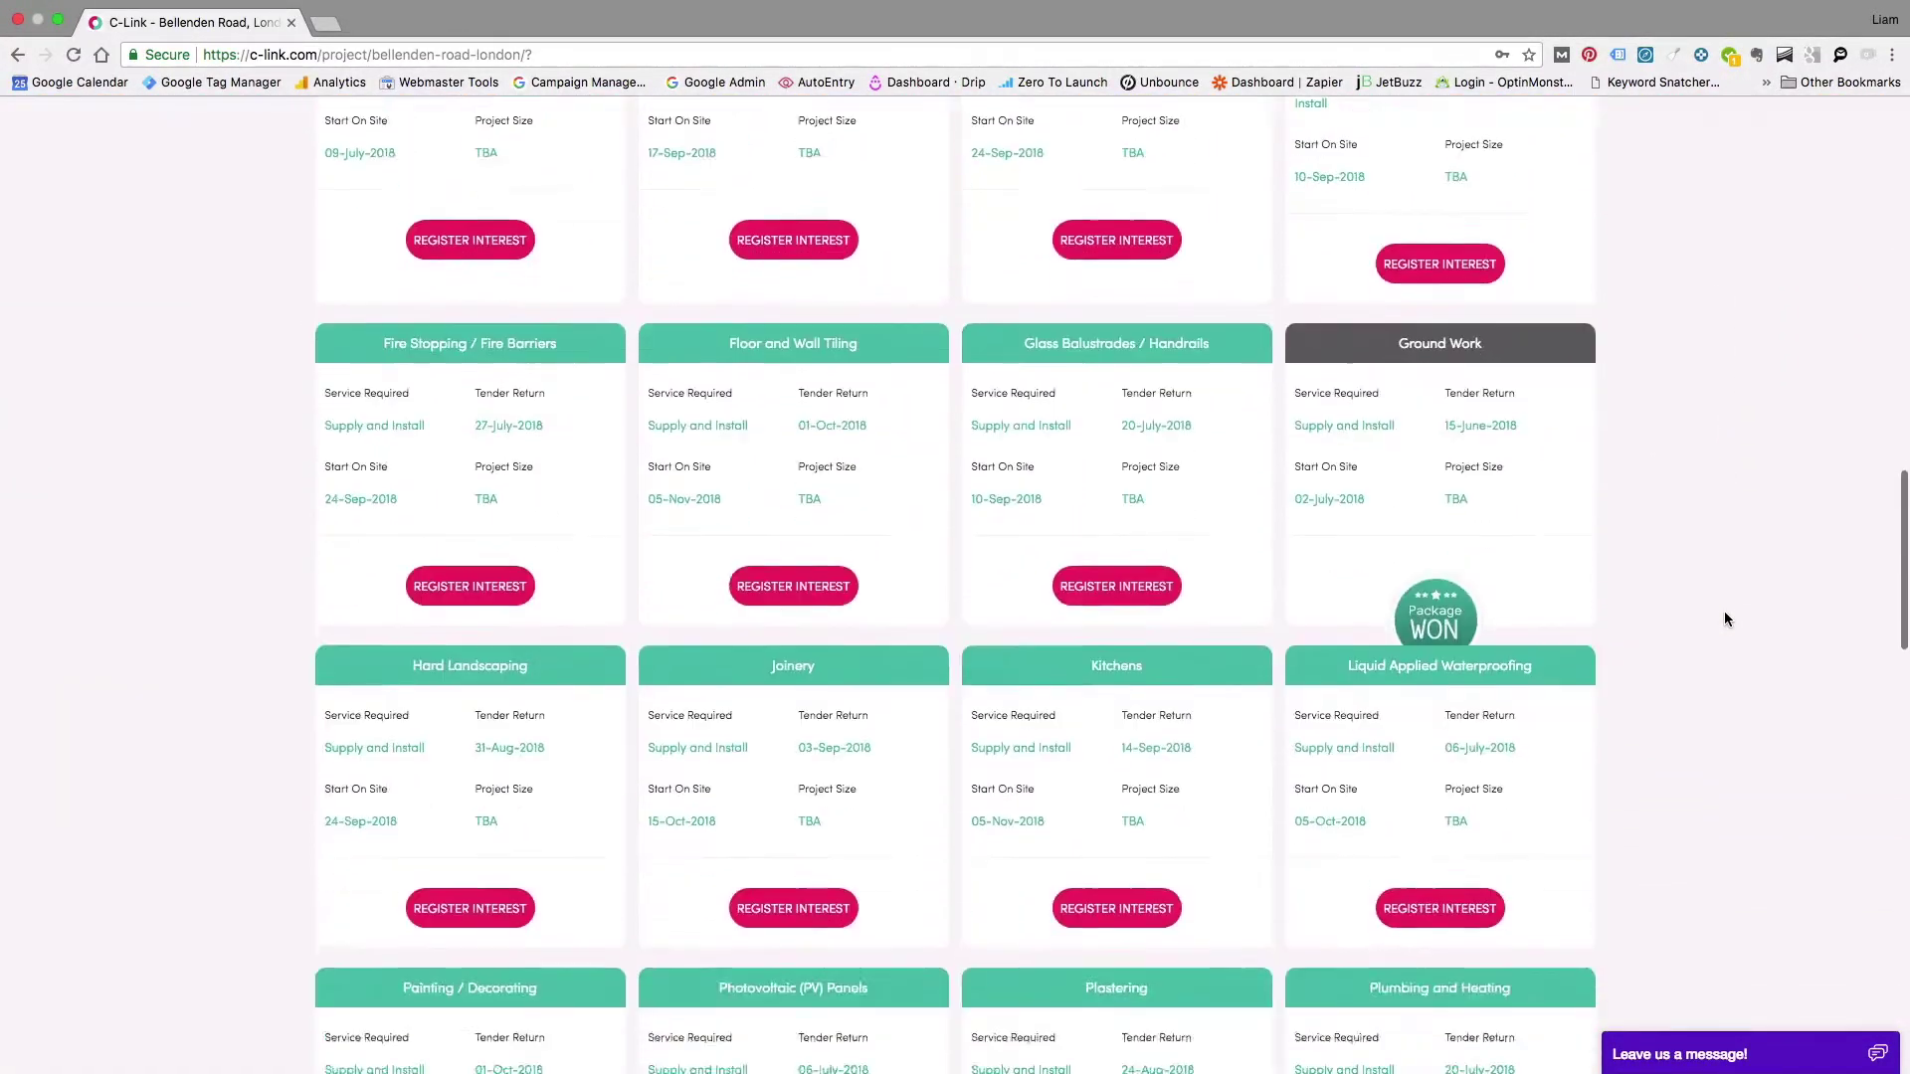
scroll(1726, 618, down, 6)
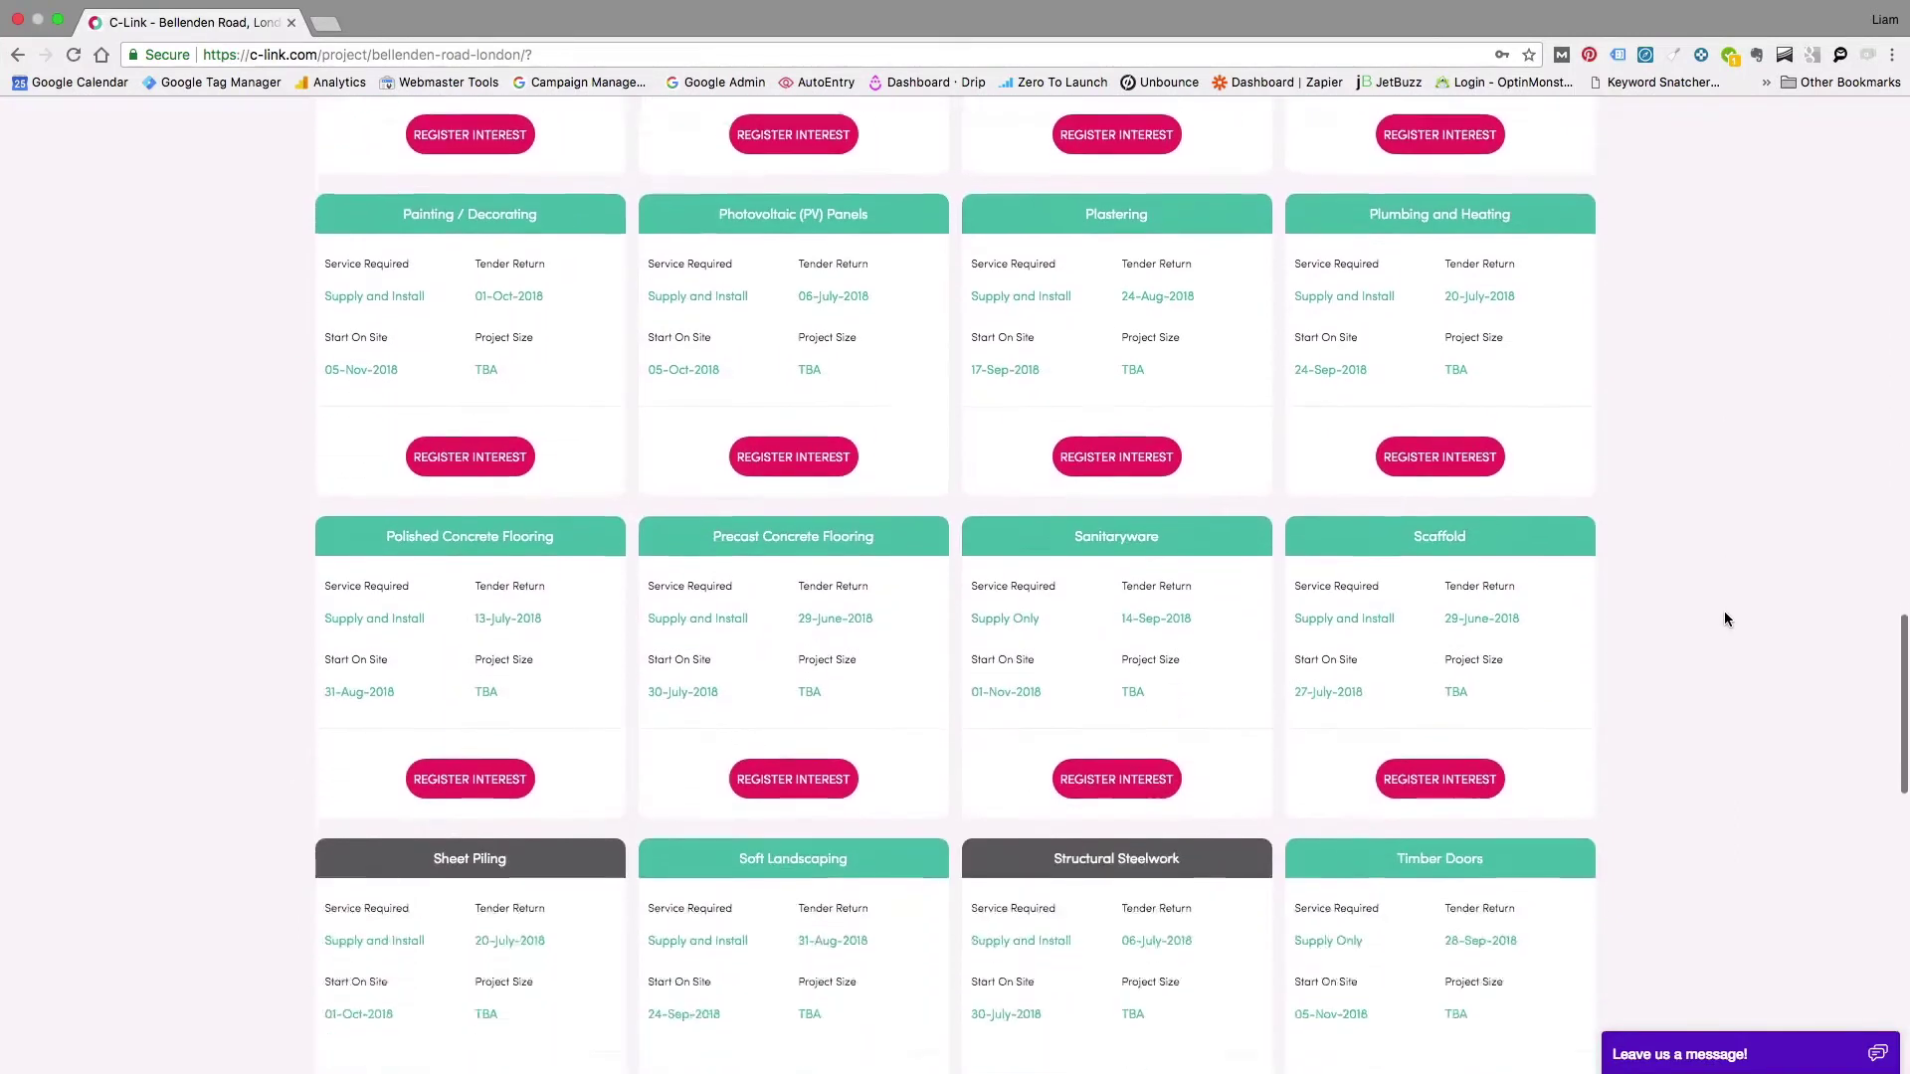
scroll(1725, 619, down, 5)
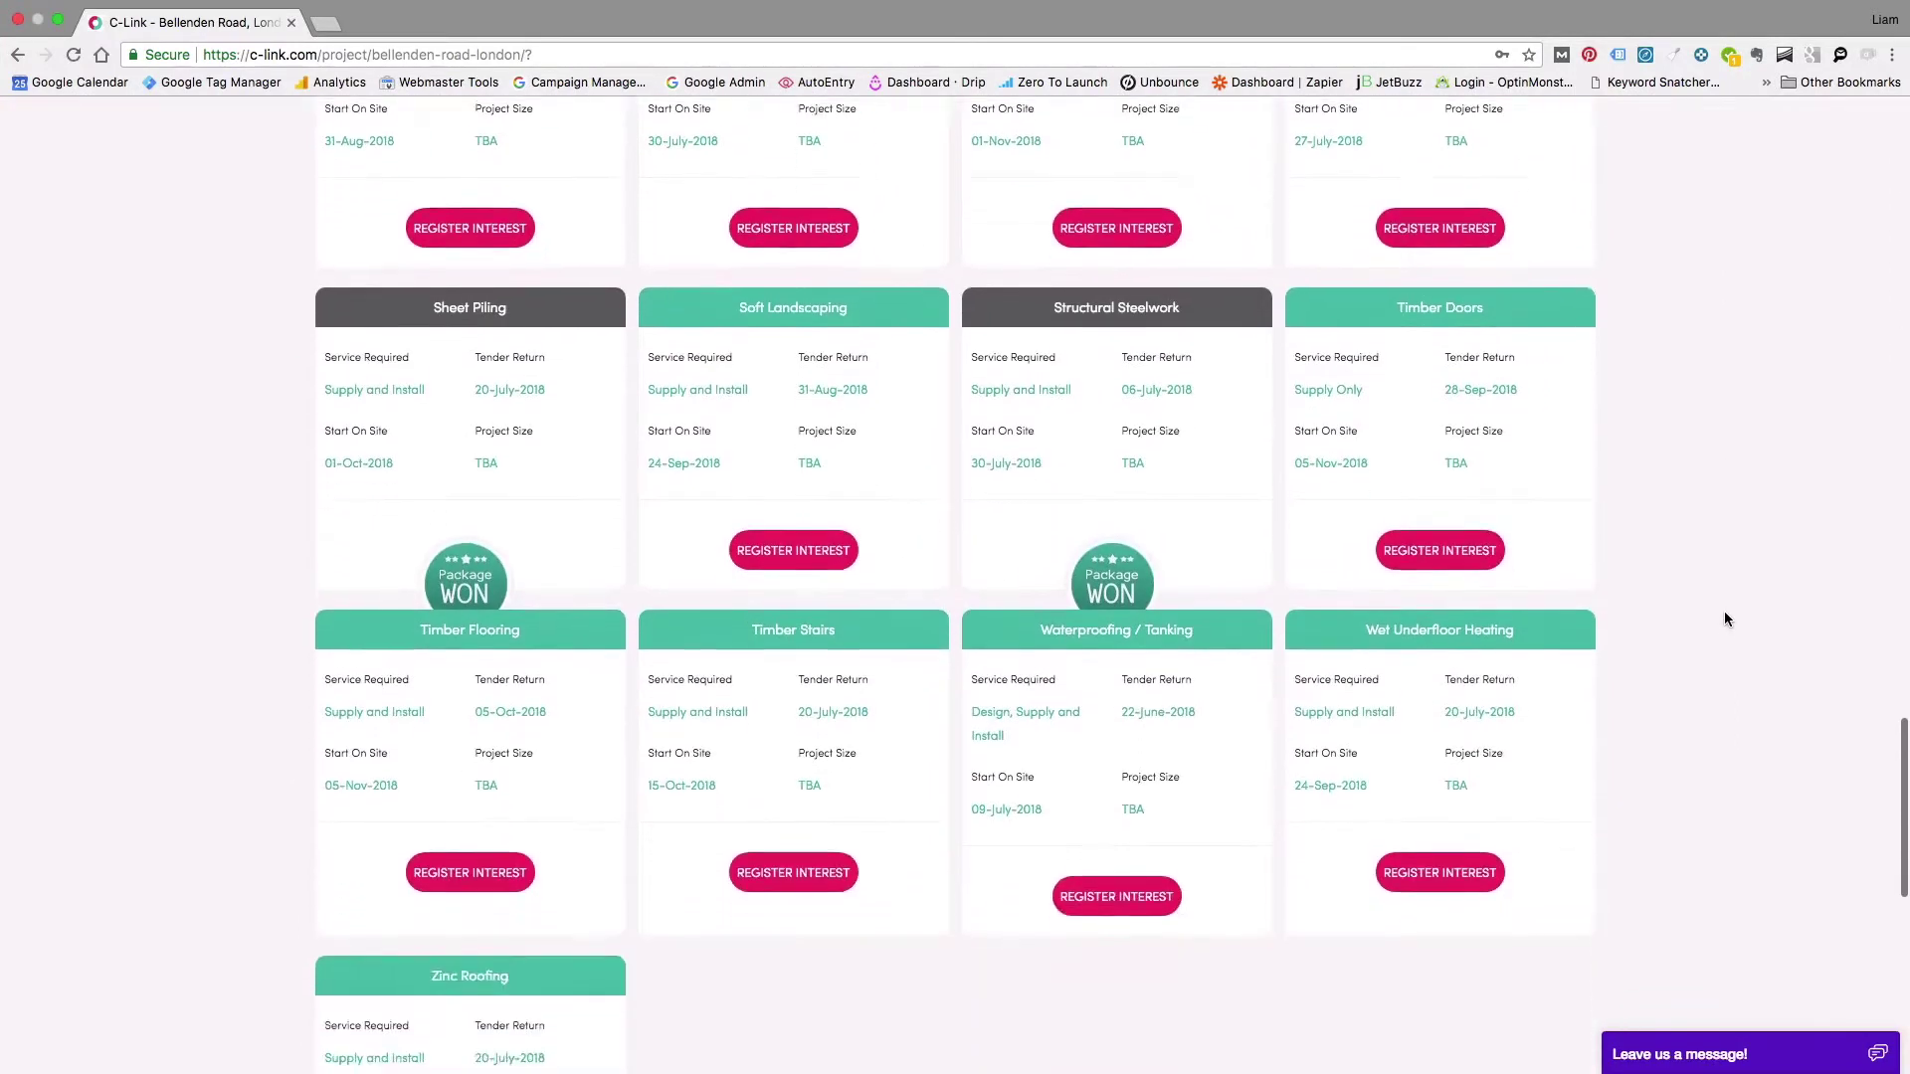
scroll(1726, 619, down, 3)
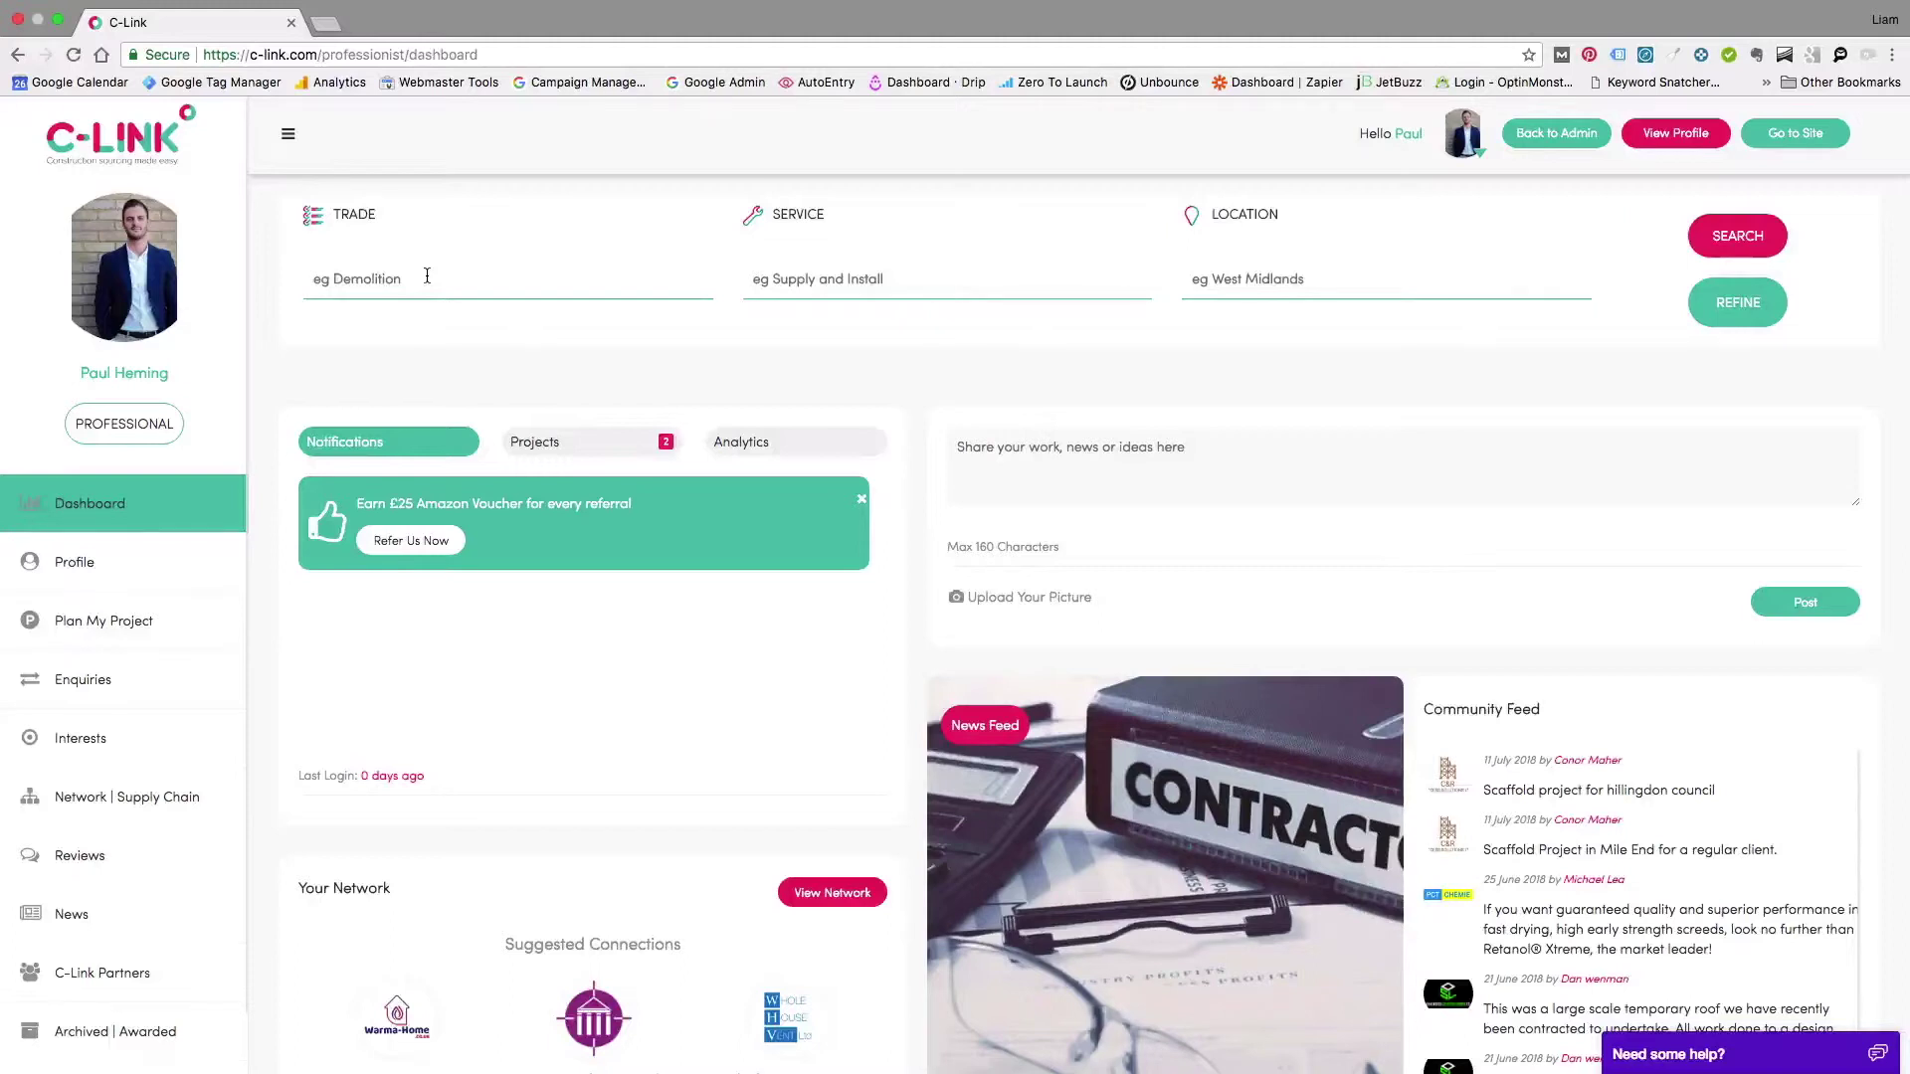
click(427, 276)
click(456, 280)
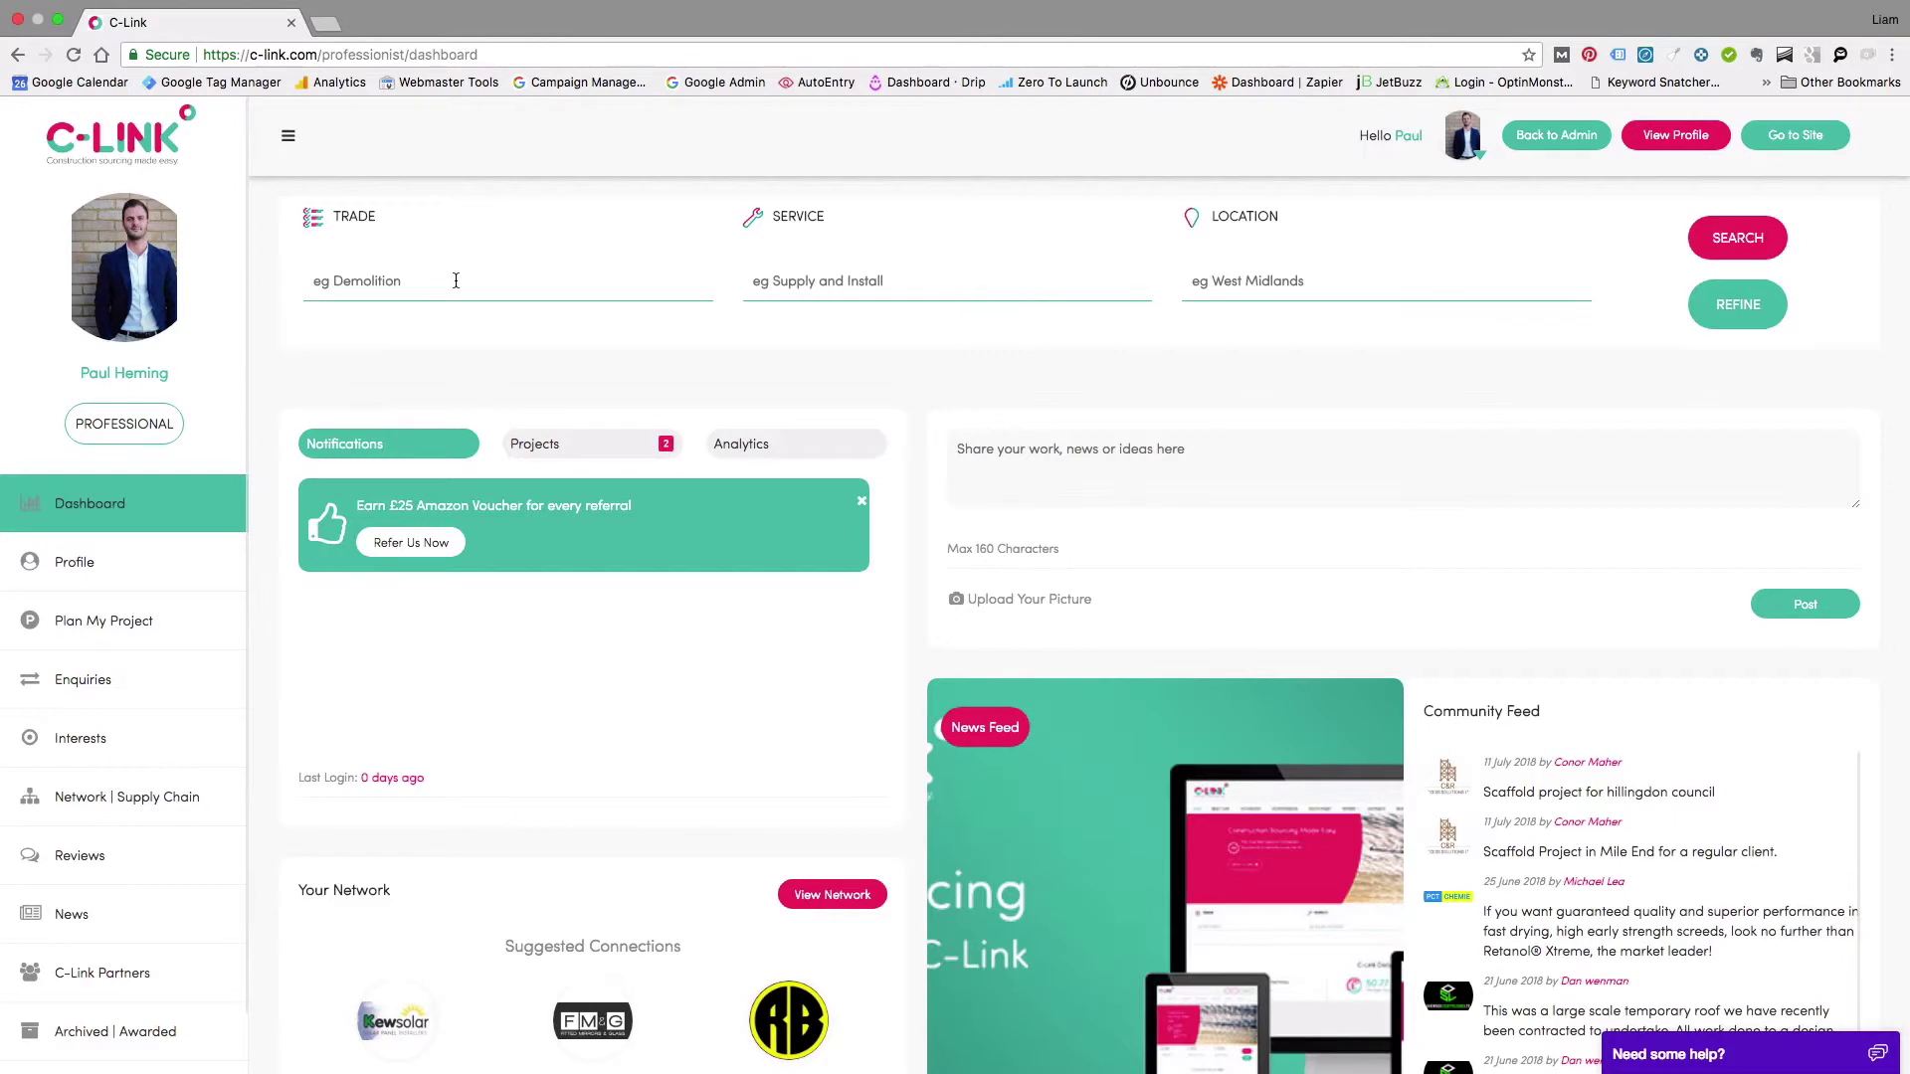
text(demoli)
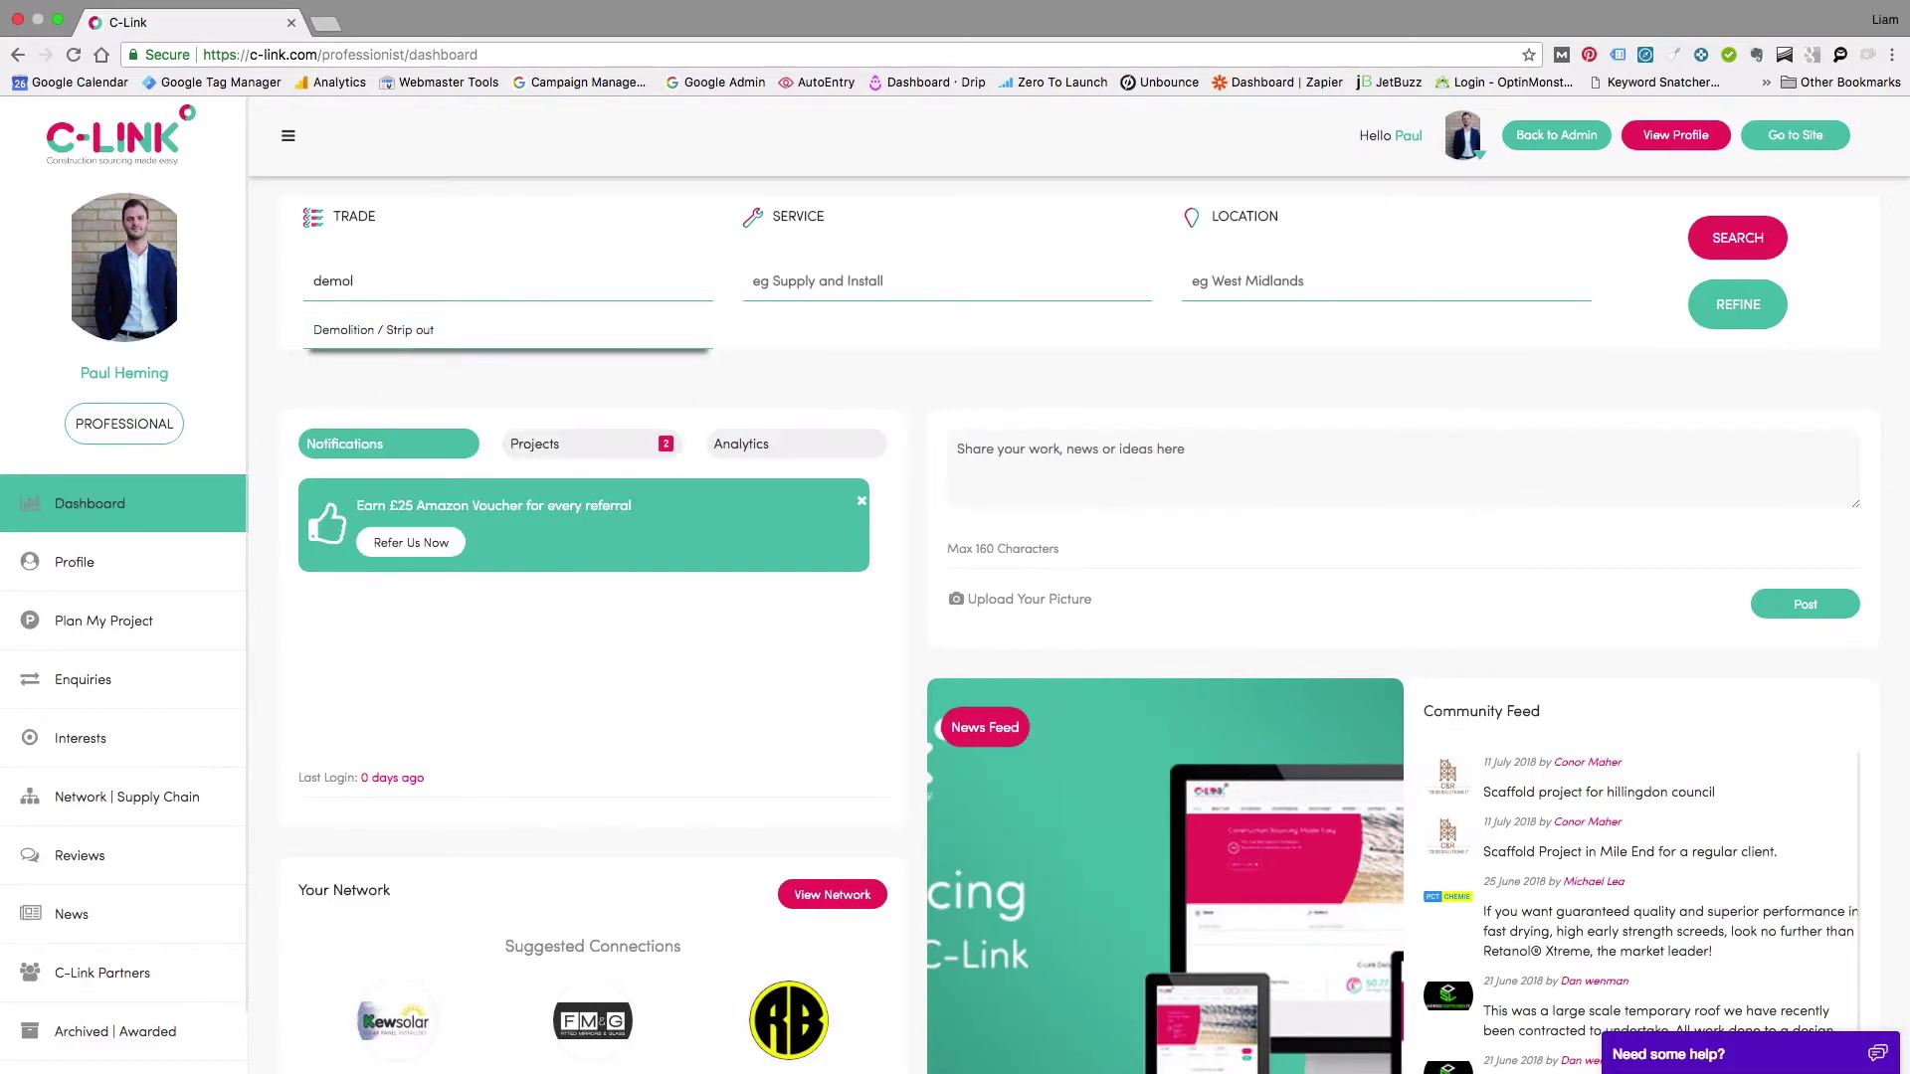
key(BackSpace)
key(BackSpace)
key(BackSpace)
key(BackSpace)
key(BackSpace)
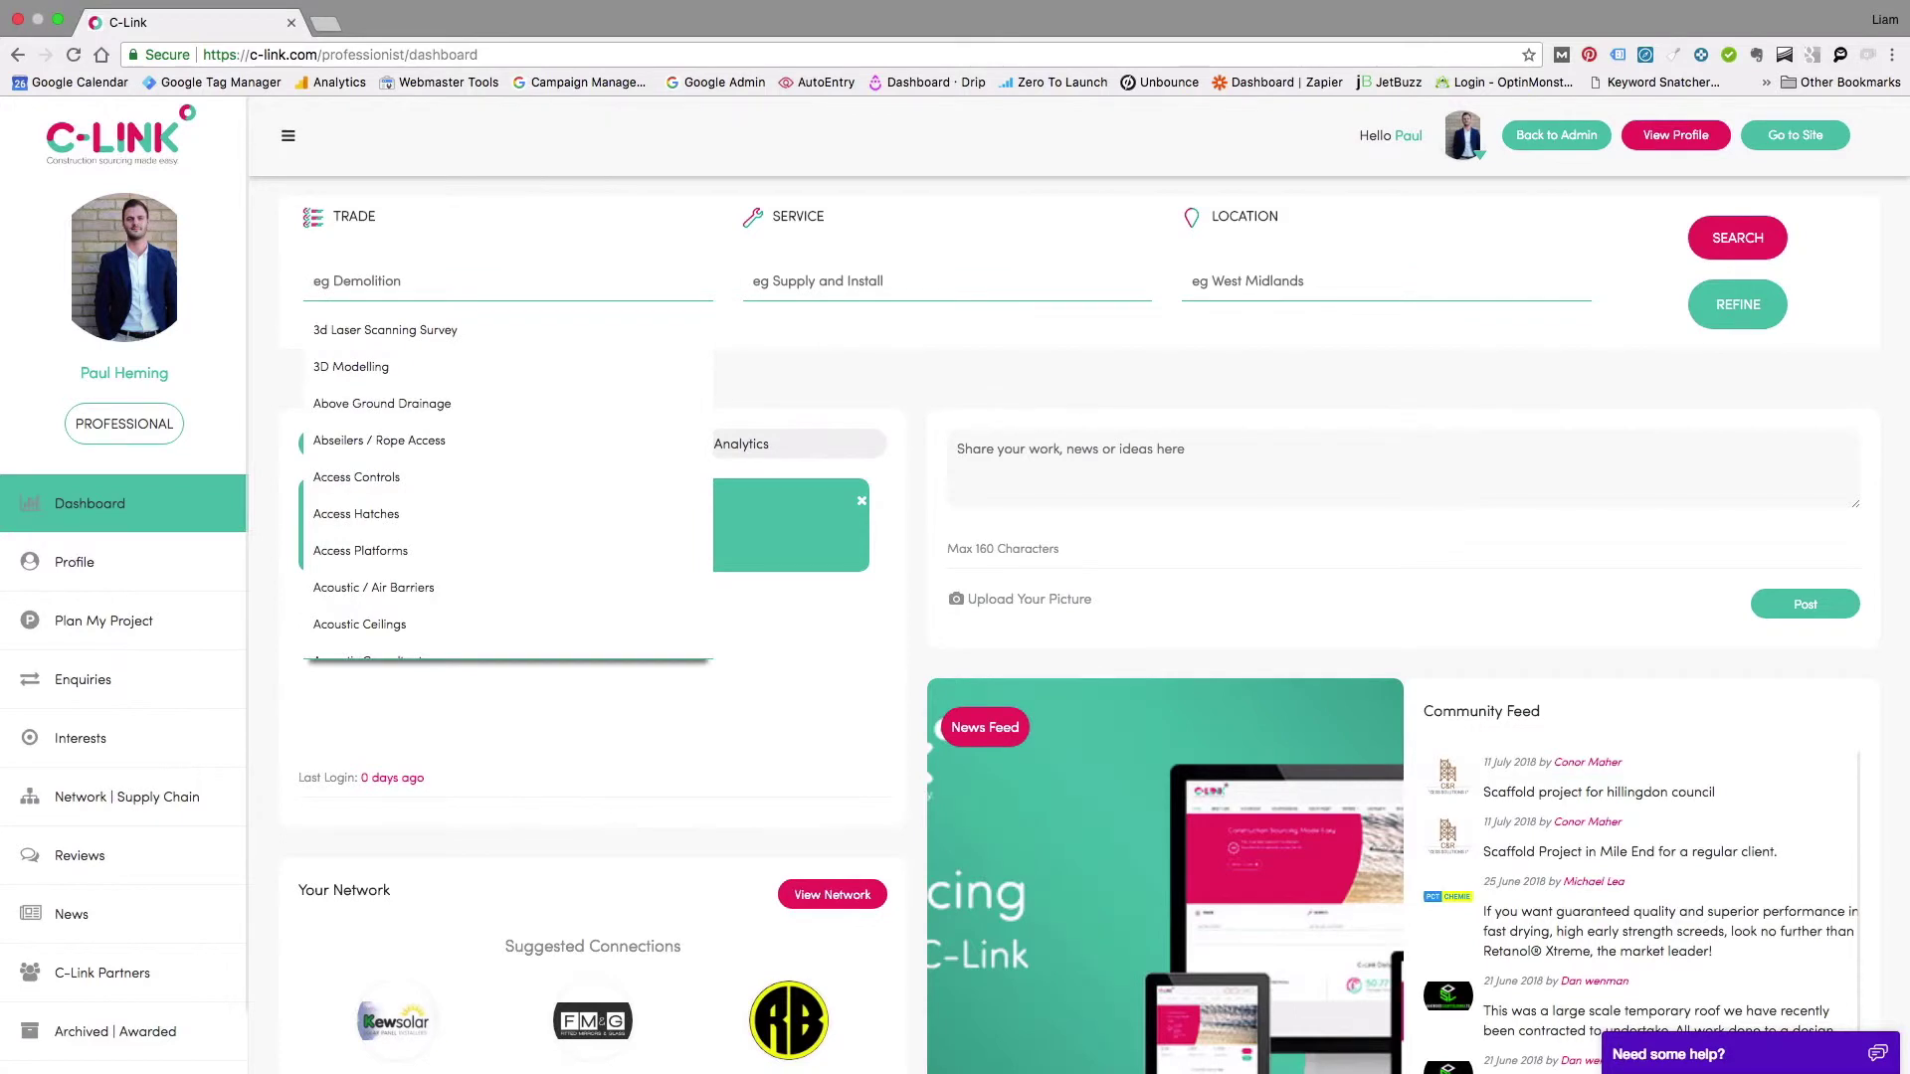
text(groun)
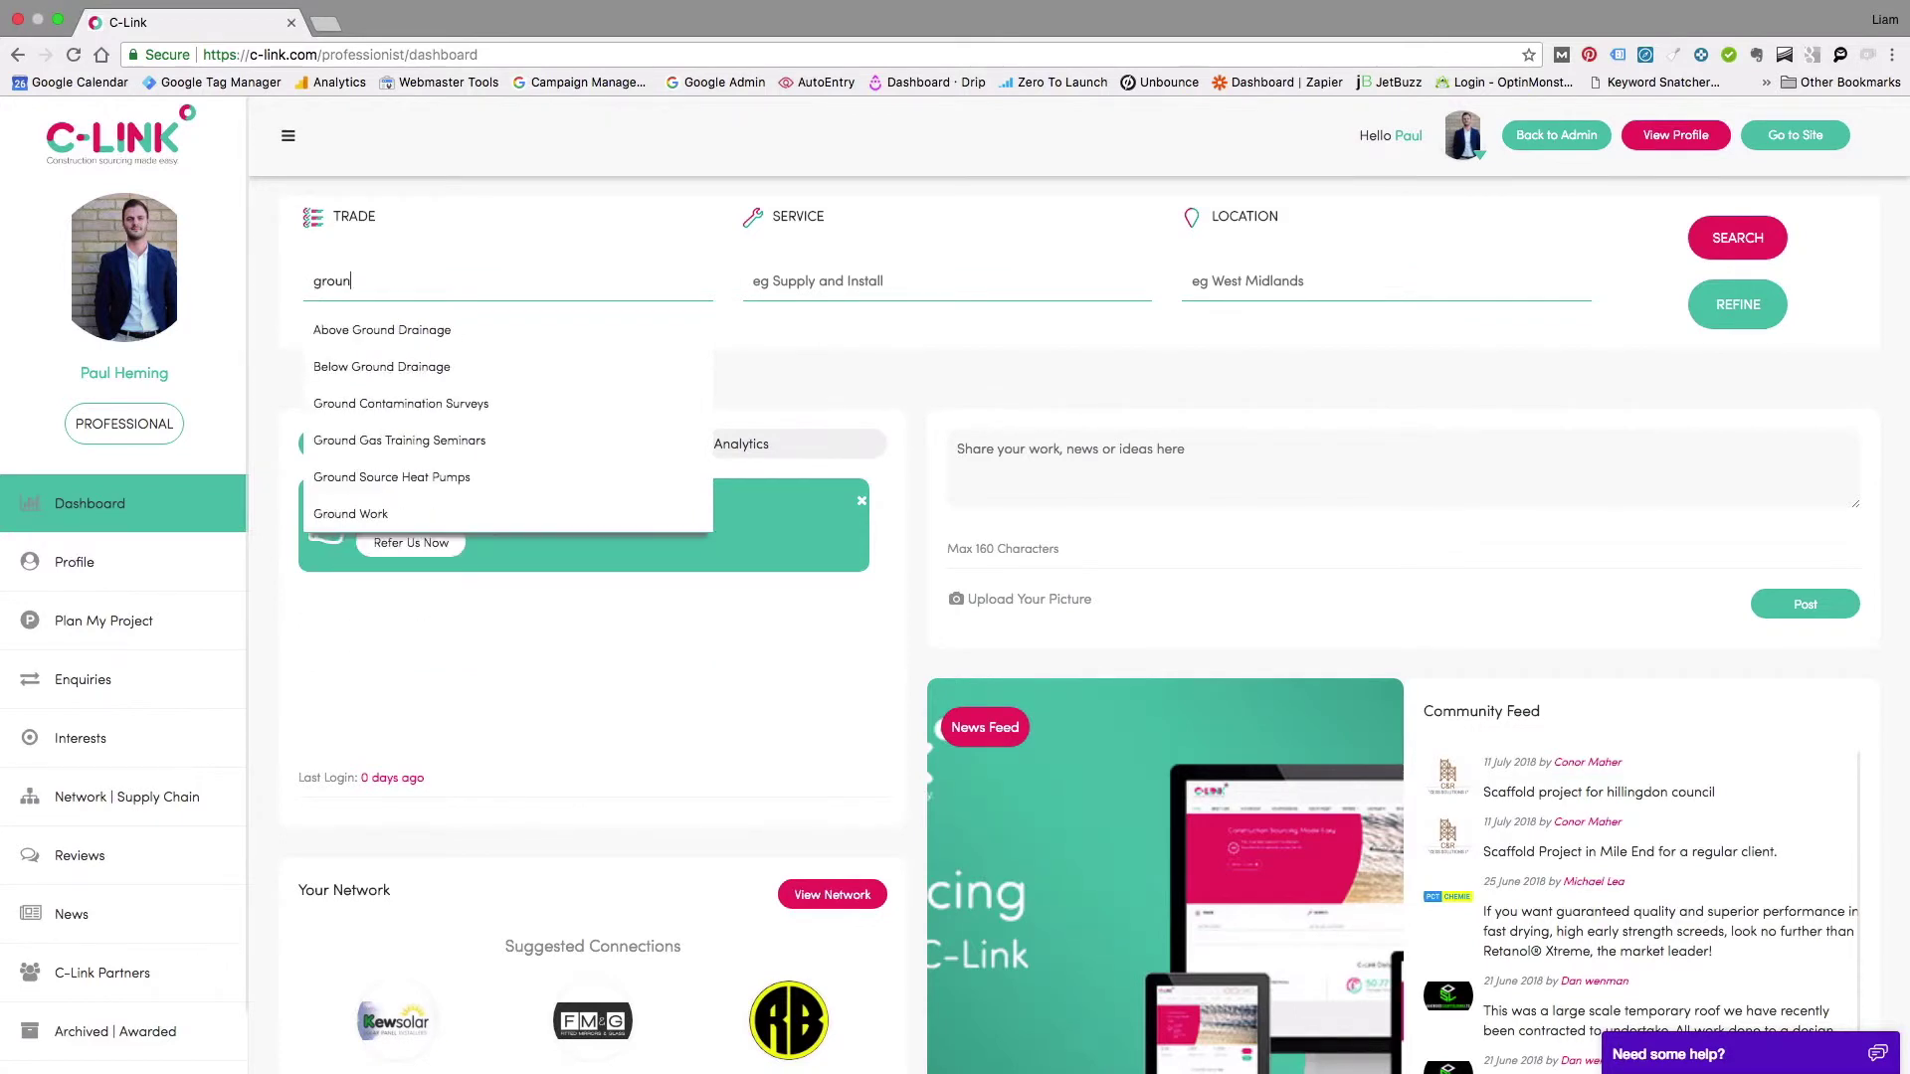
key(BackSpace)
key(BackSpace)
key(BackSpace)
key(BackSpace)
key(BackSpace)
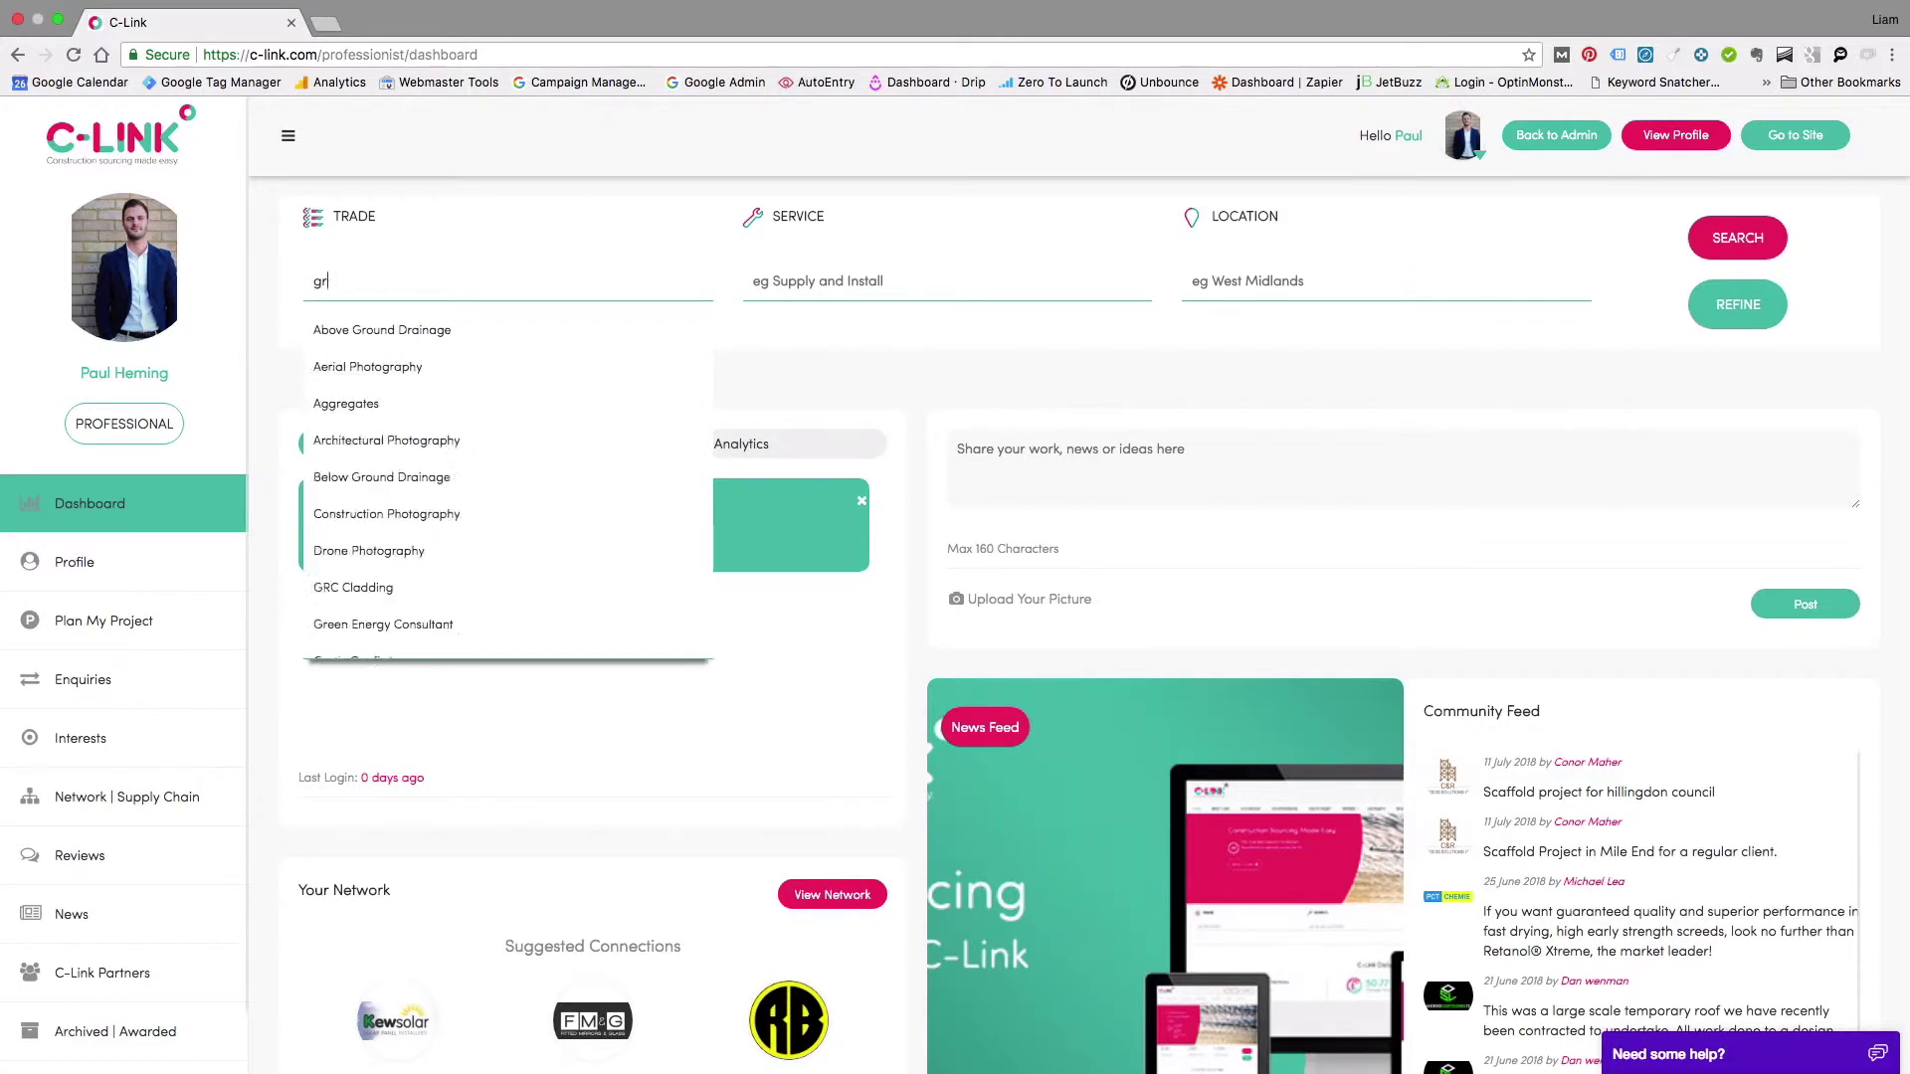
Step: Search for specialists with trade Dry-Lining, service Supply and Install and location South East
text(dry)
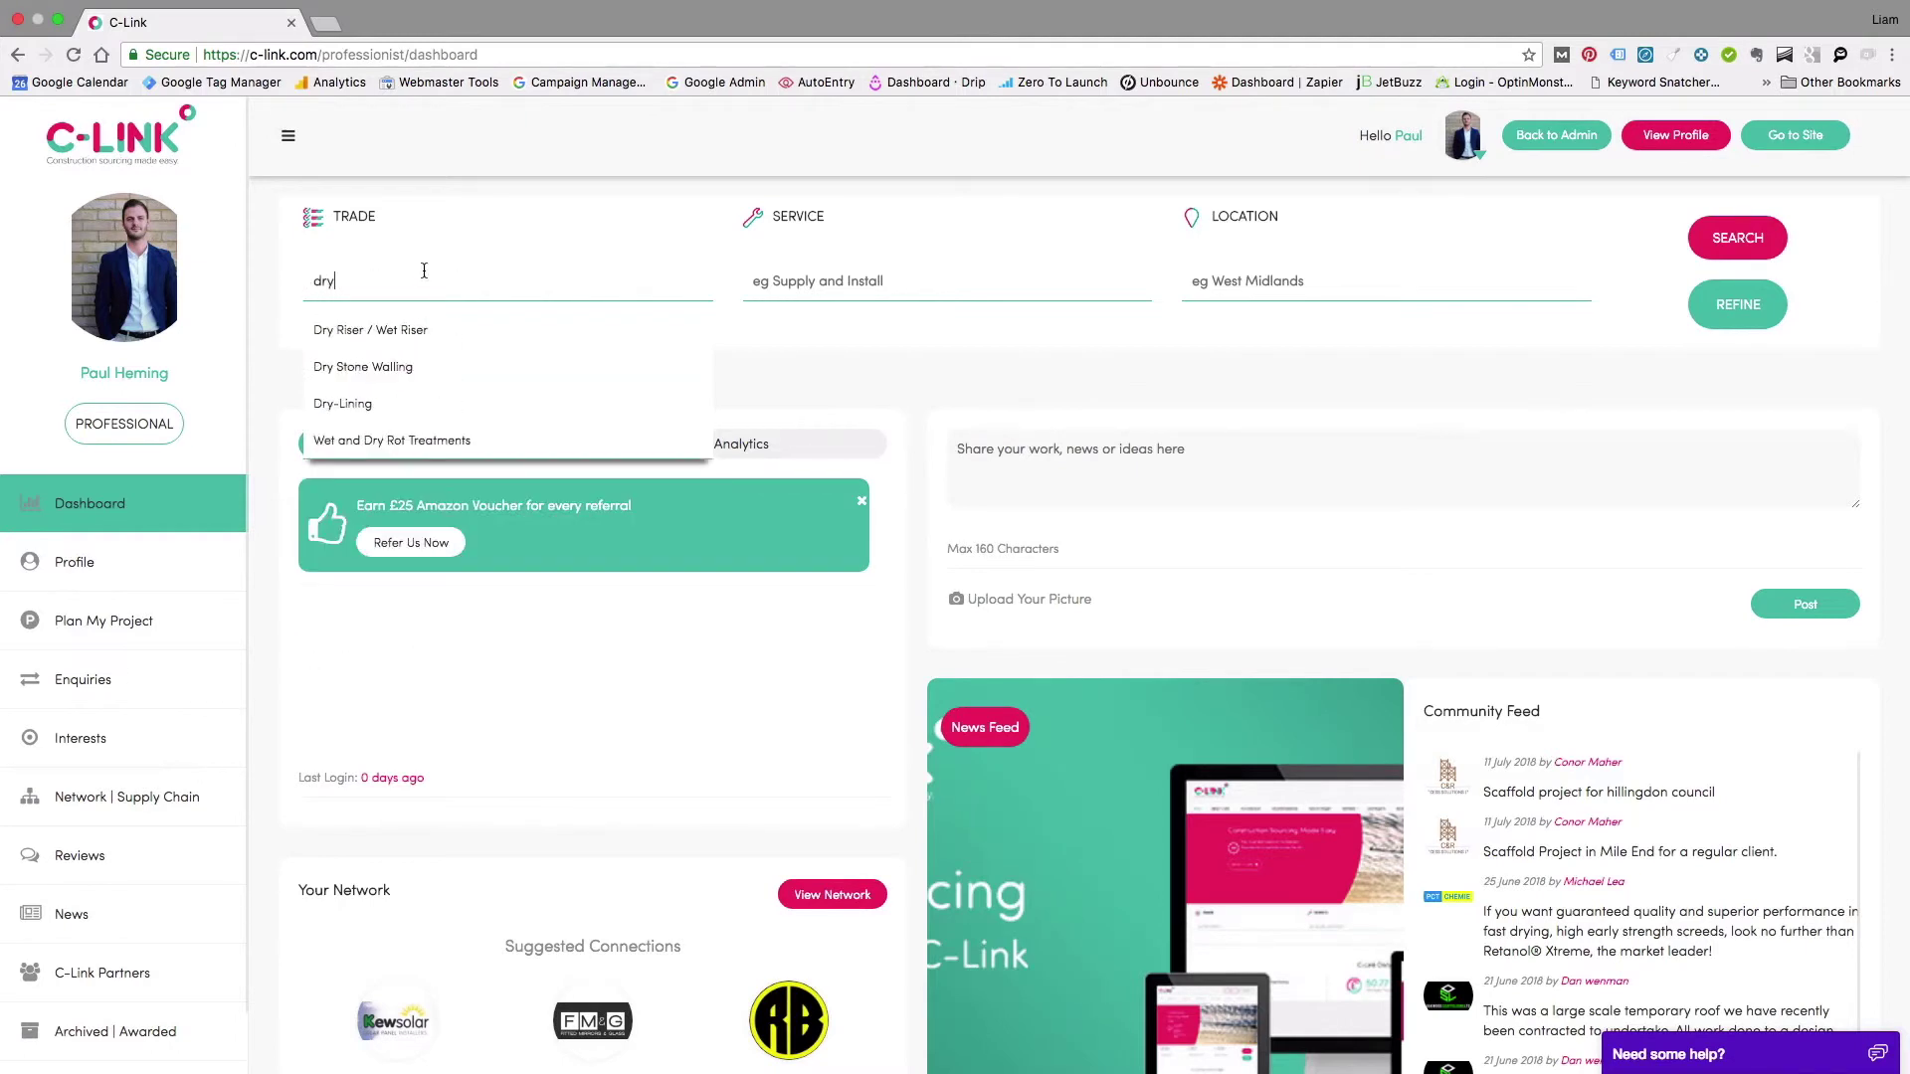
click(367, 412)
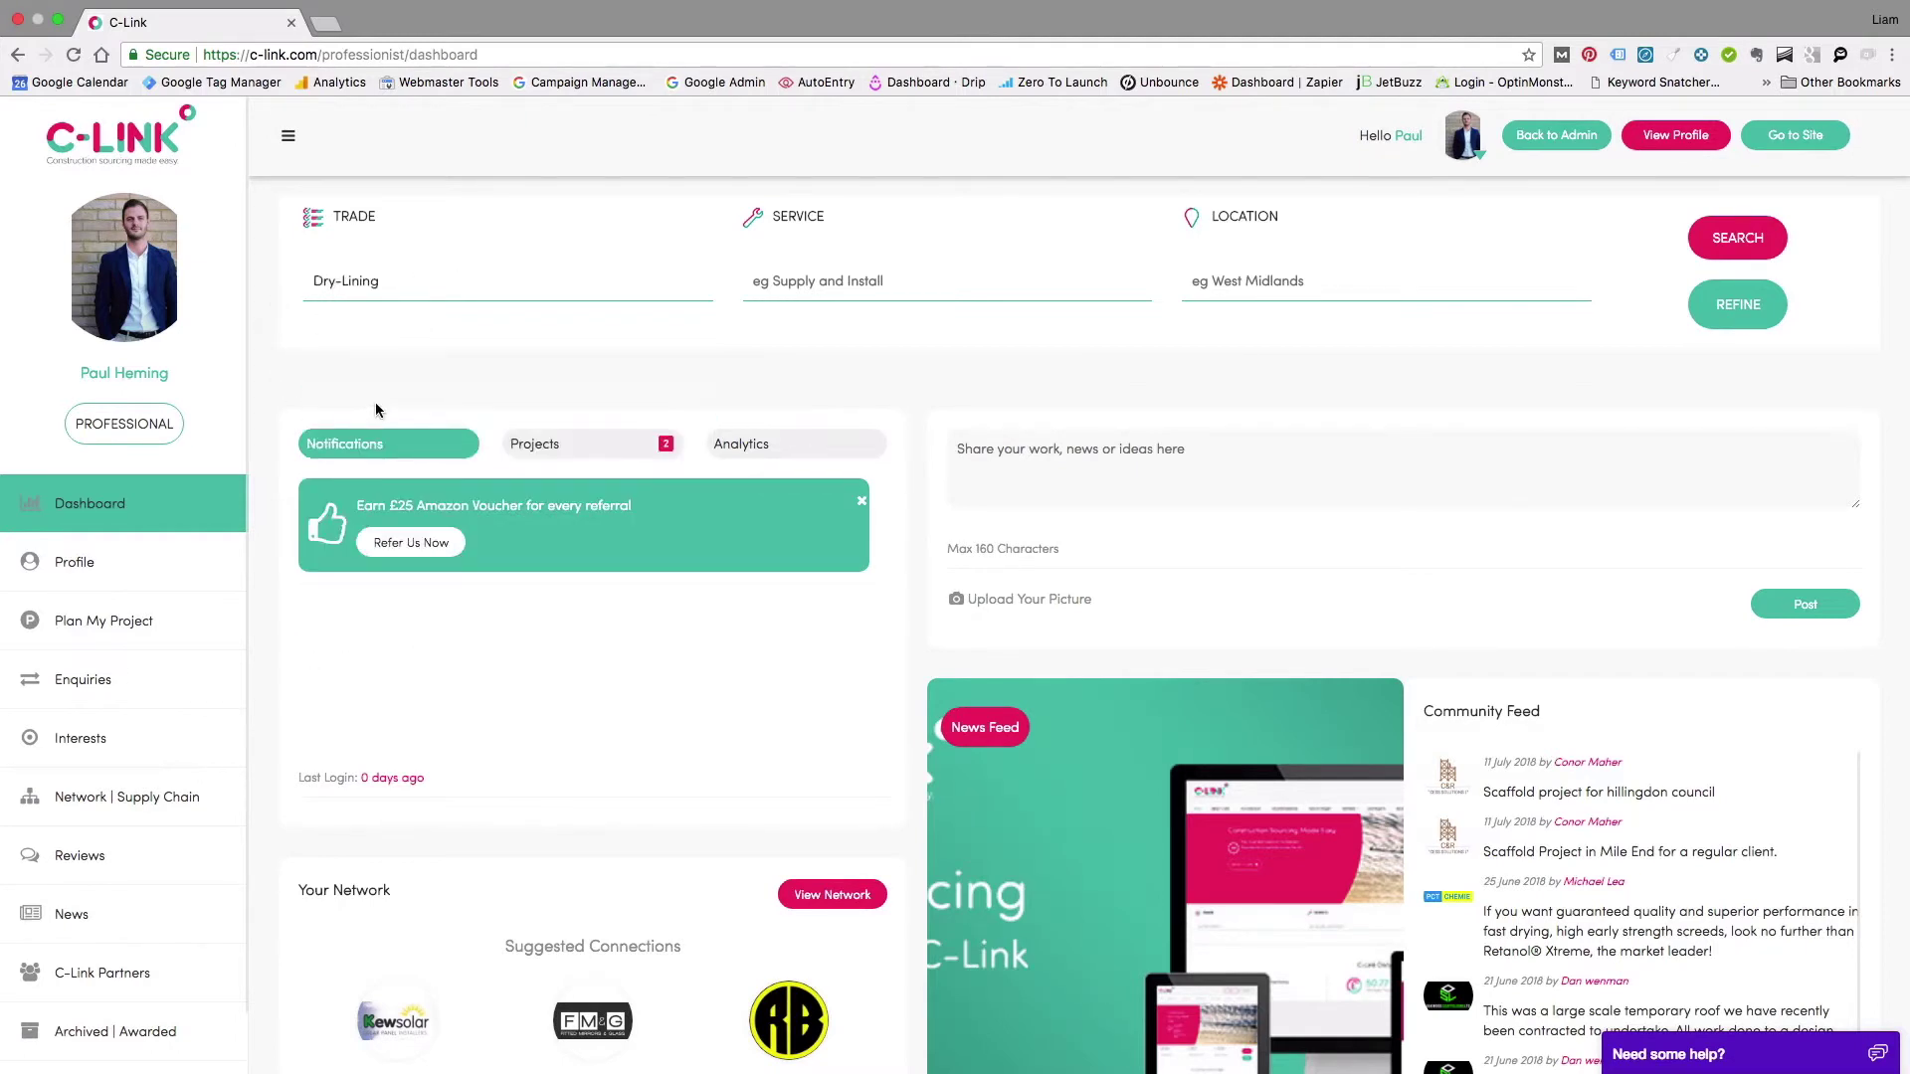
click(886, 282)
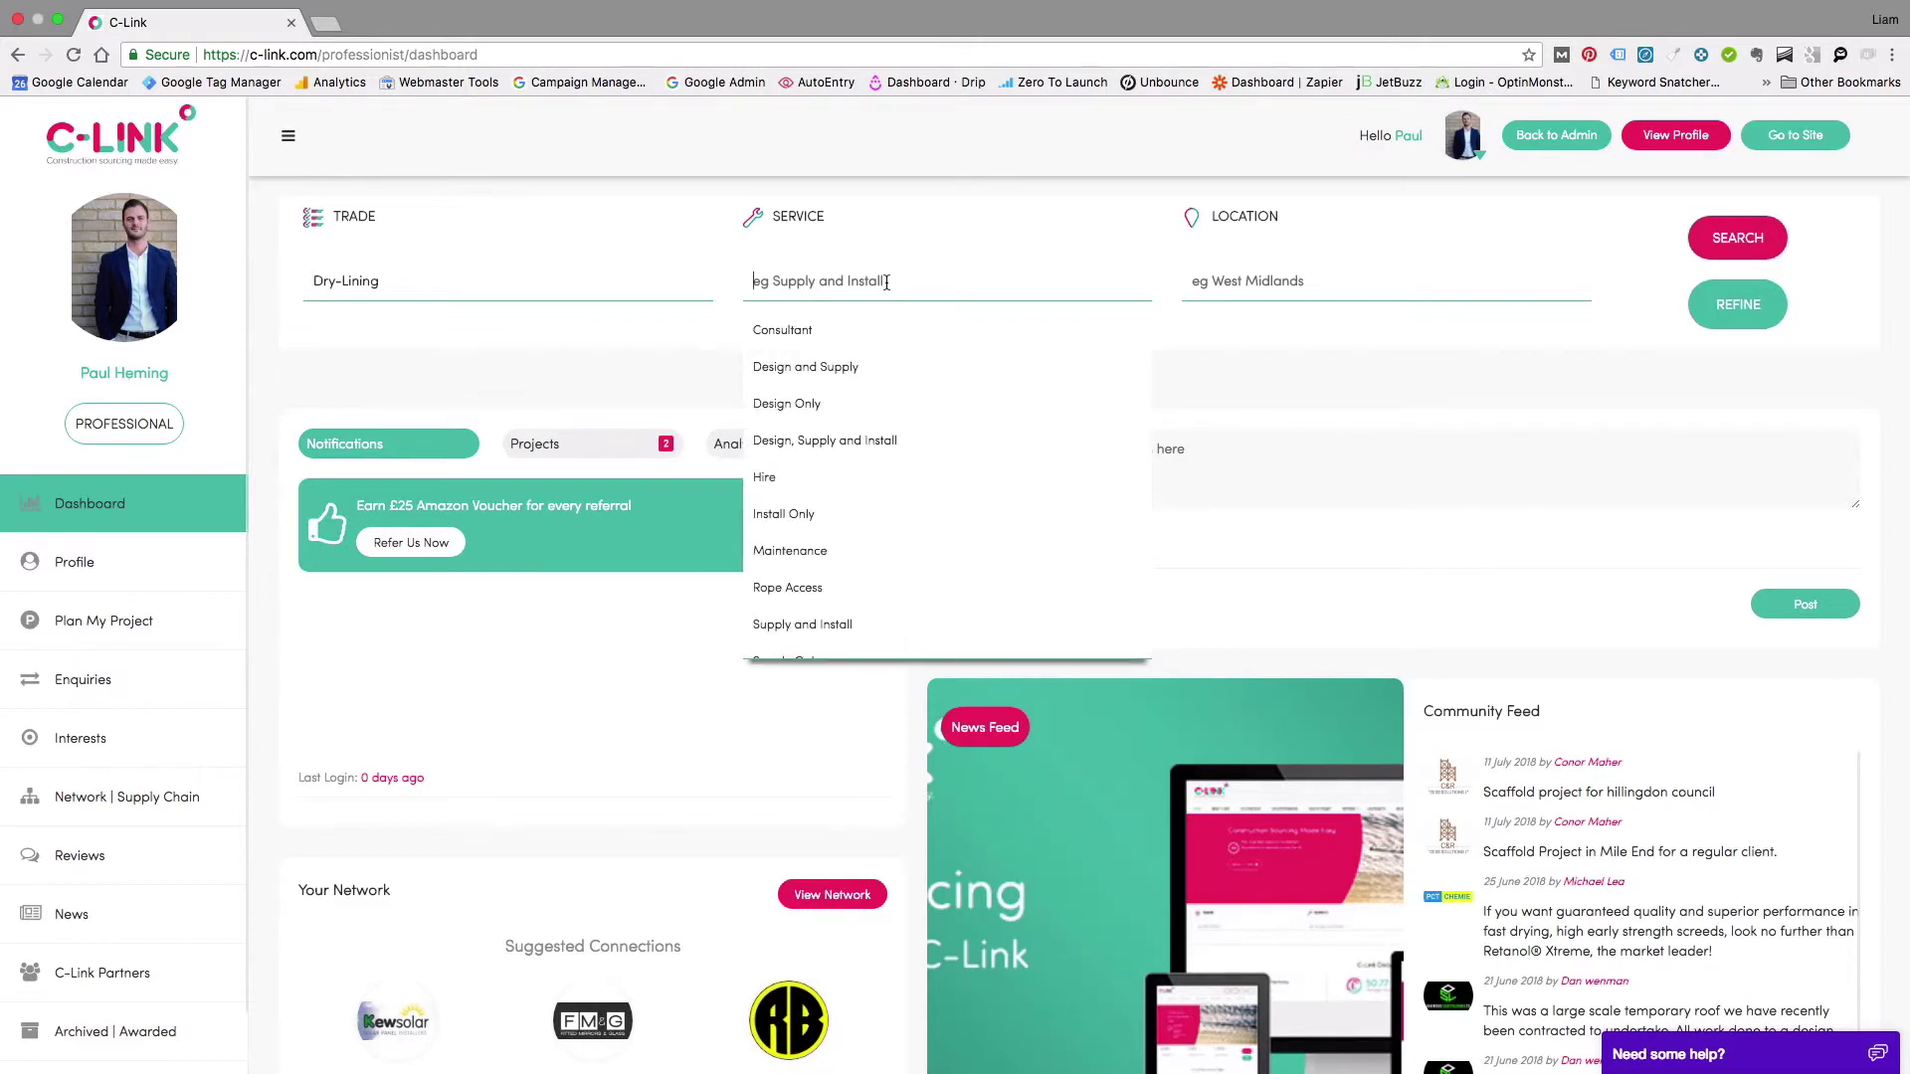
click(847, 626)
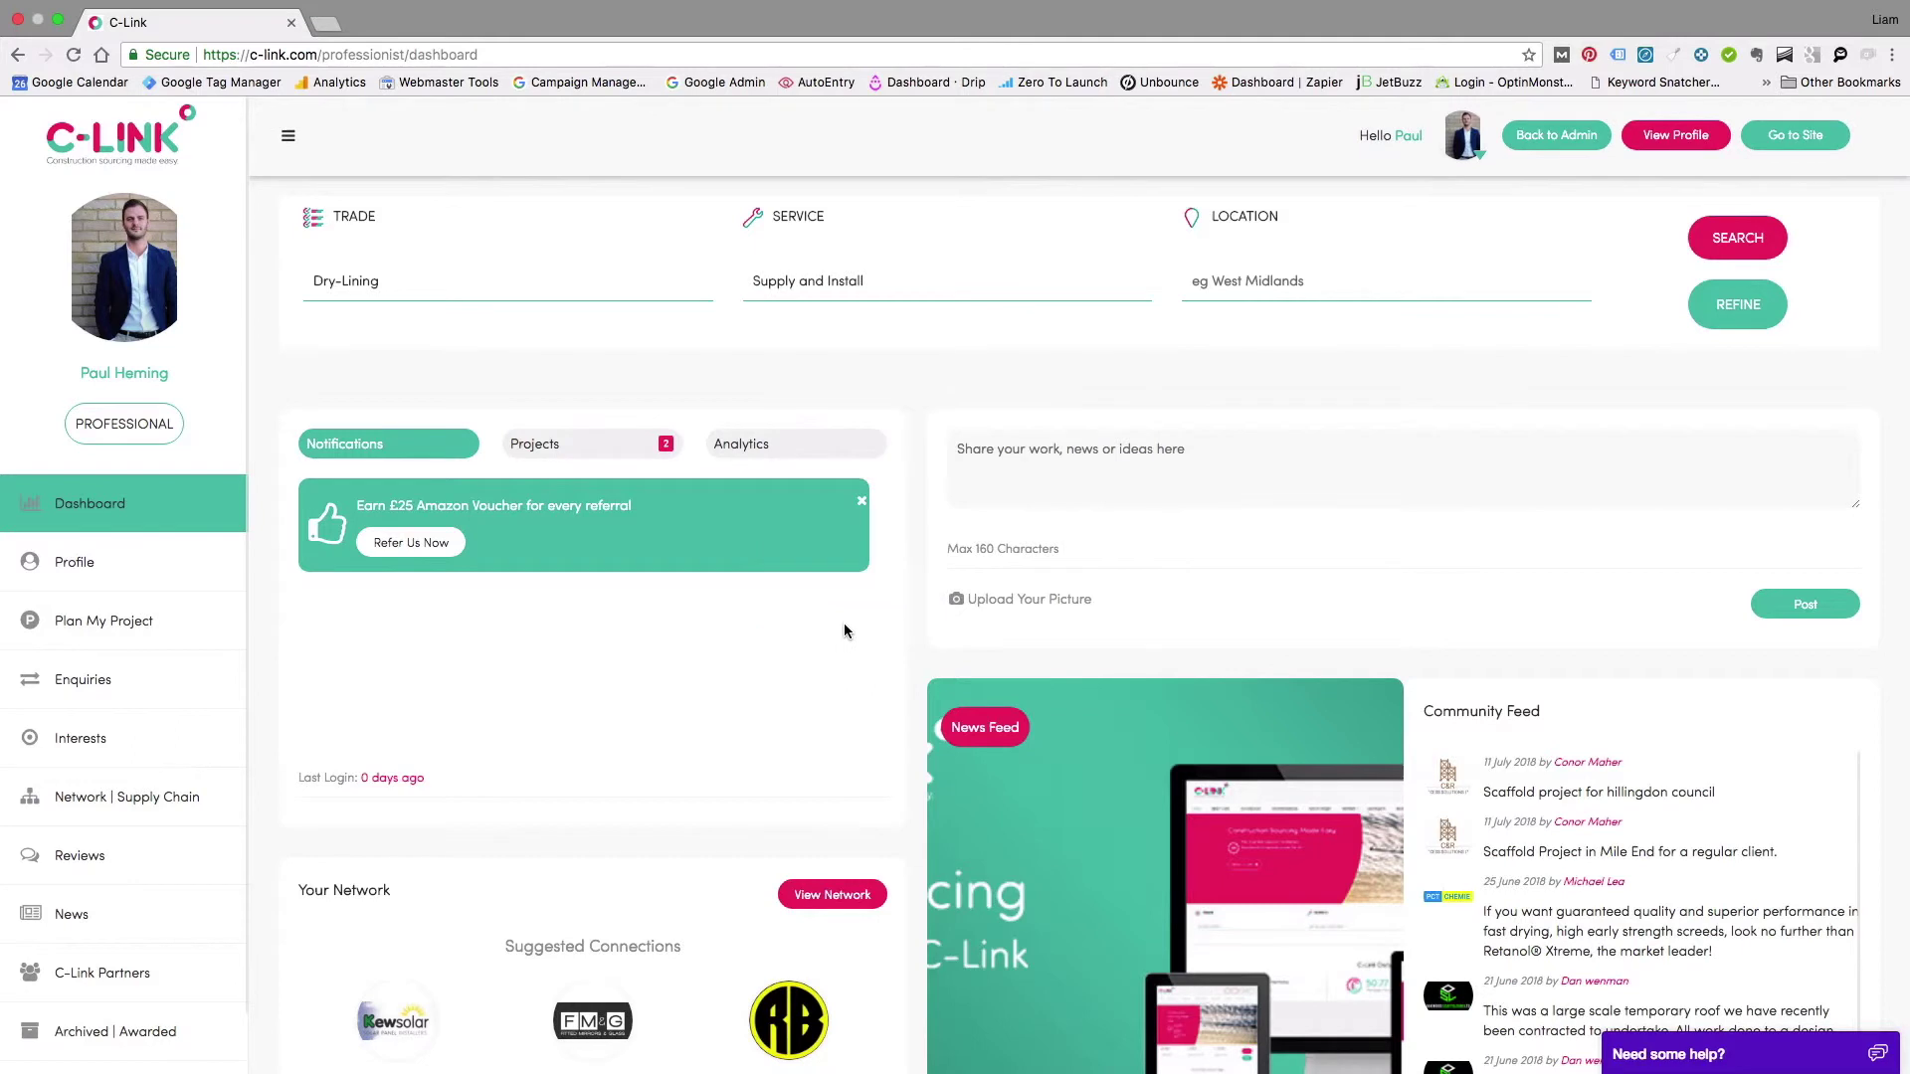
click(1282, 286)
click(1257, 586)
click(1721, 243)
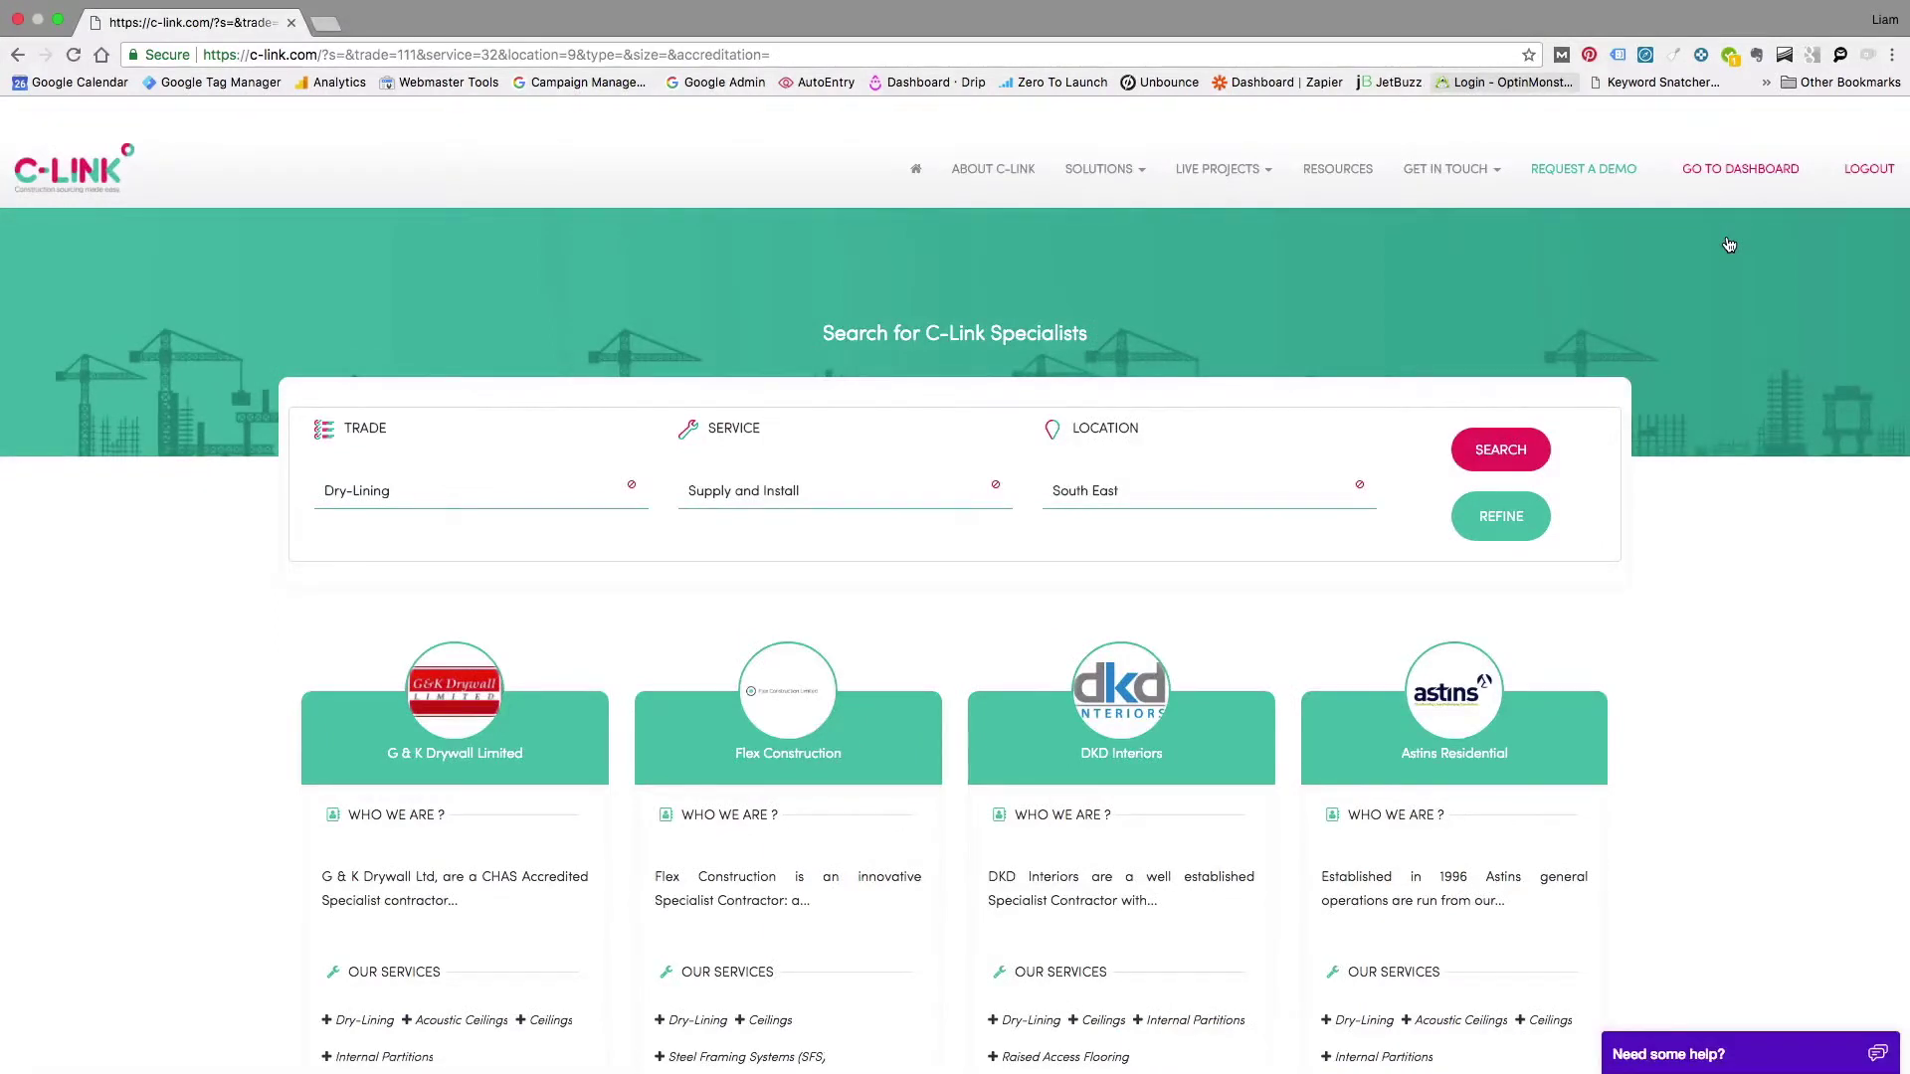
Step: Look through the found specialists, and refine the search to the Housing project type
scroll(1729, 244, down, 5)
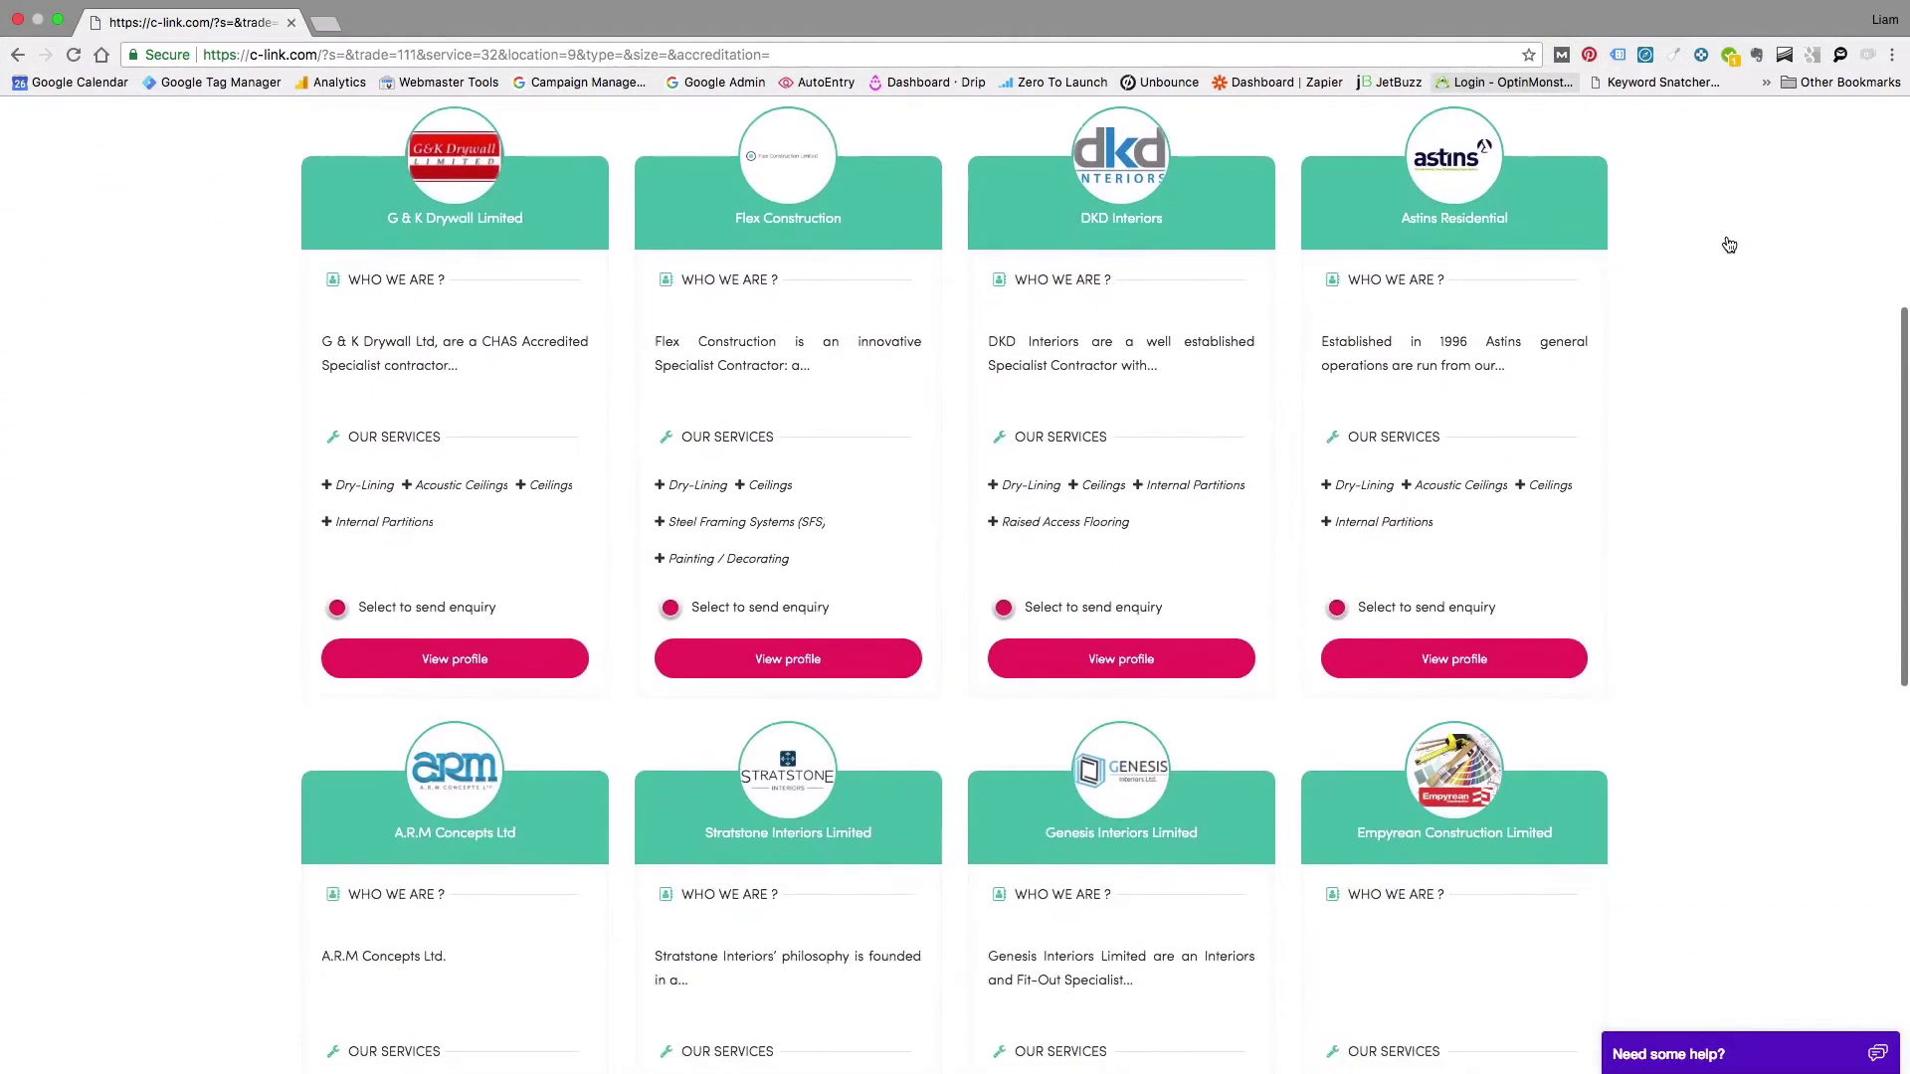
scroll(1728, 244, down, 8)
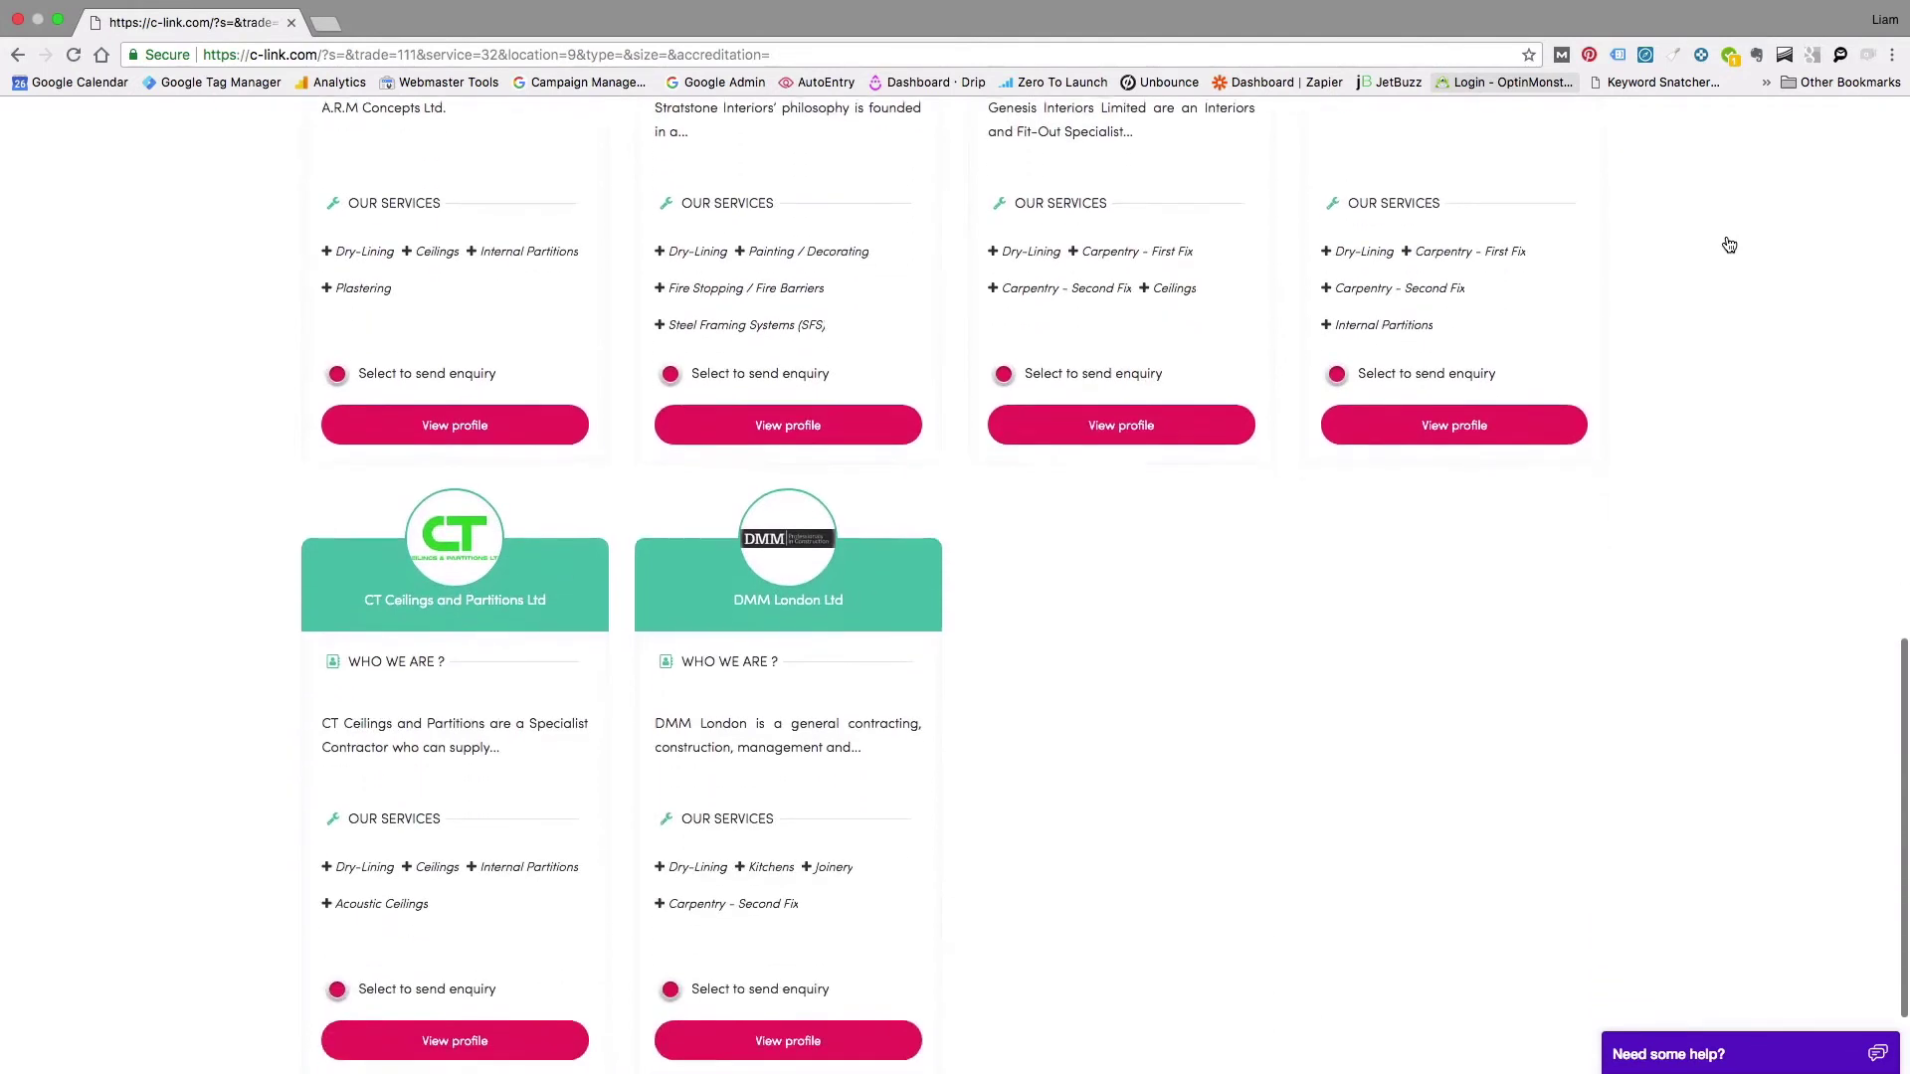
scroll(1729, 245, up, 6)
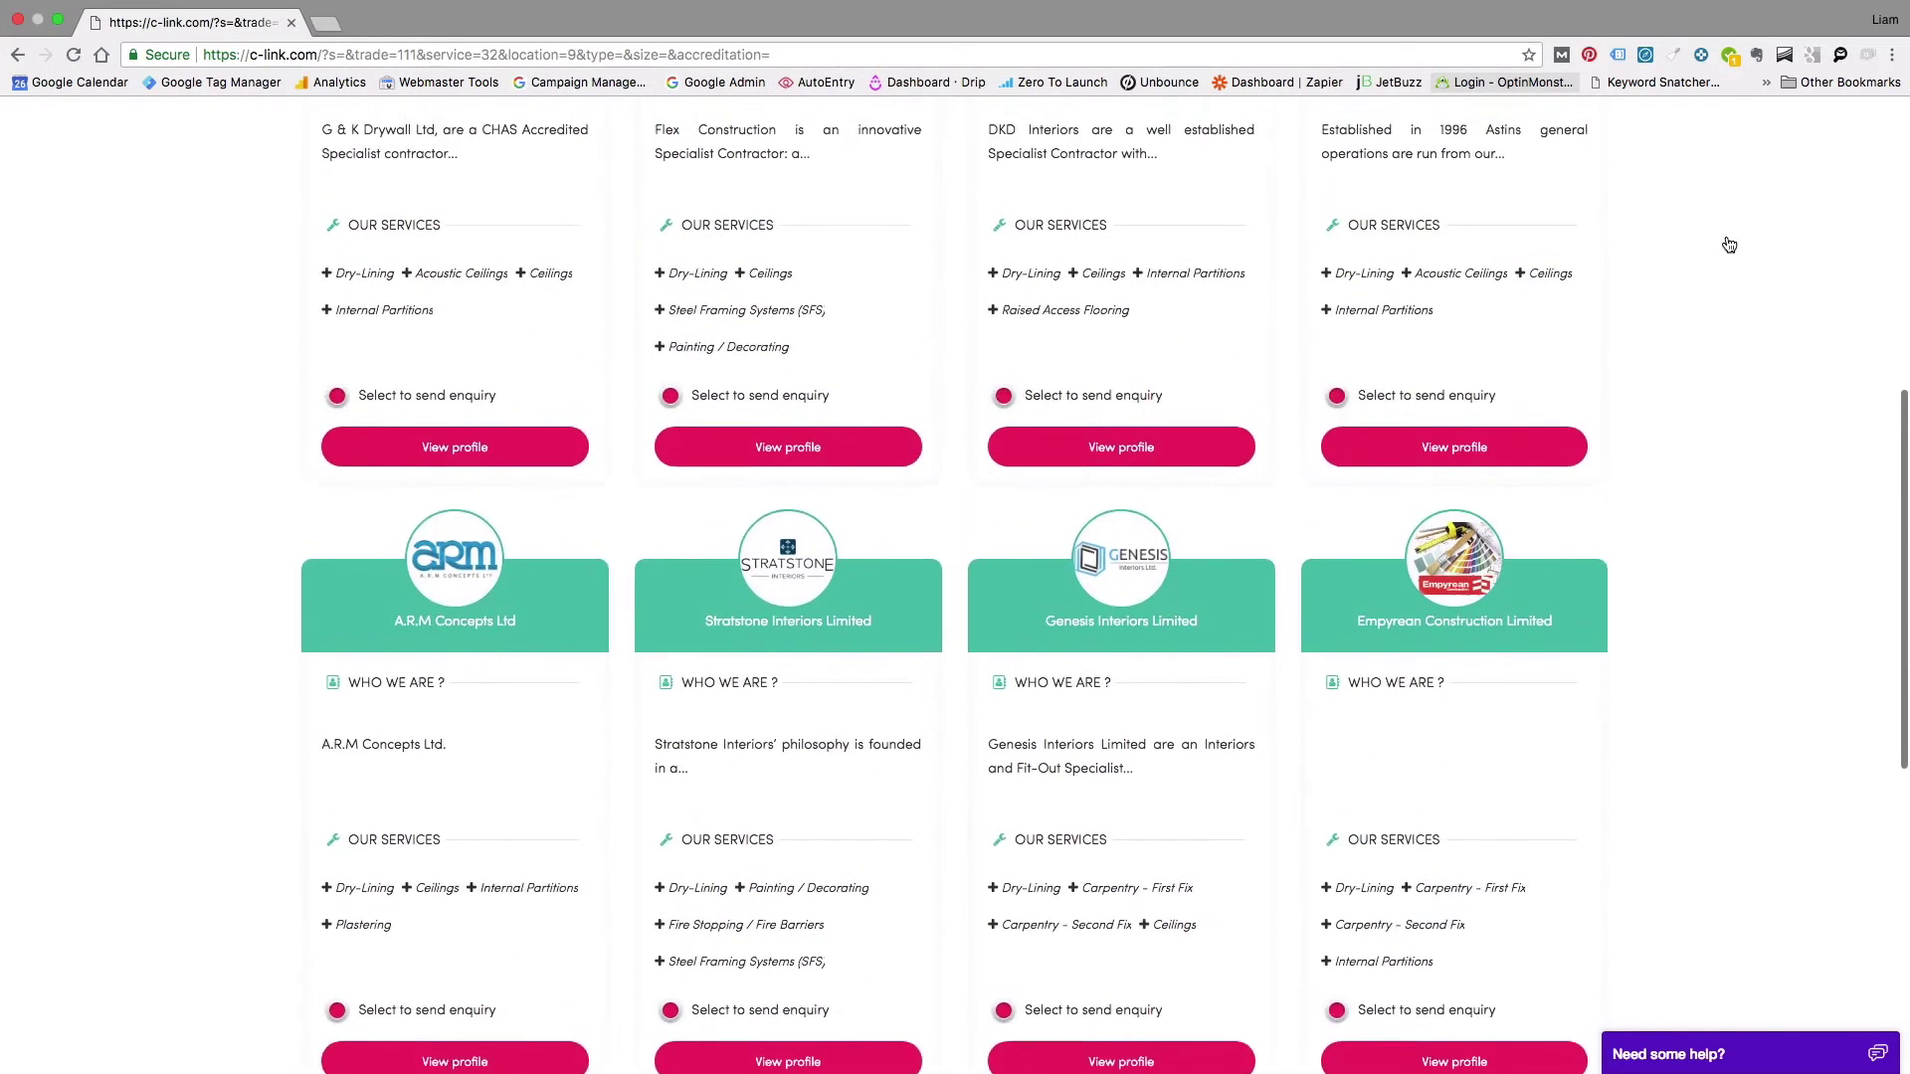
scroll(1729, 245, up, 7)
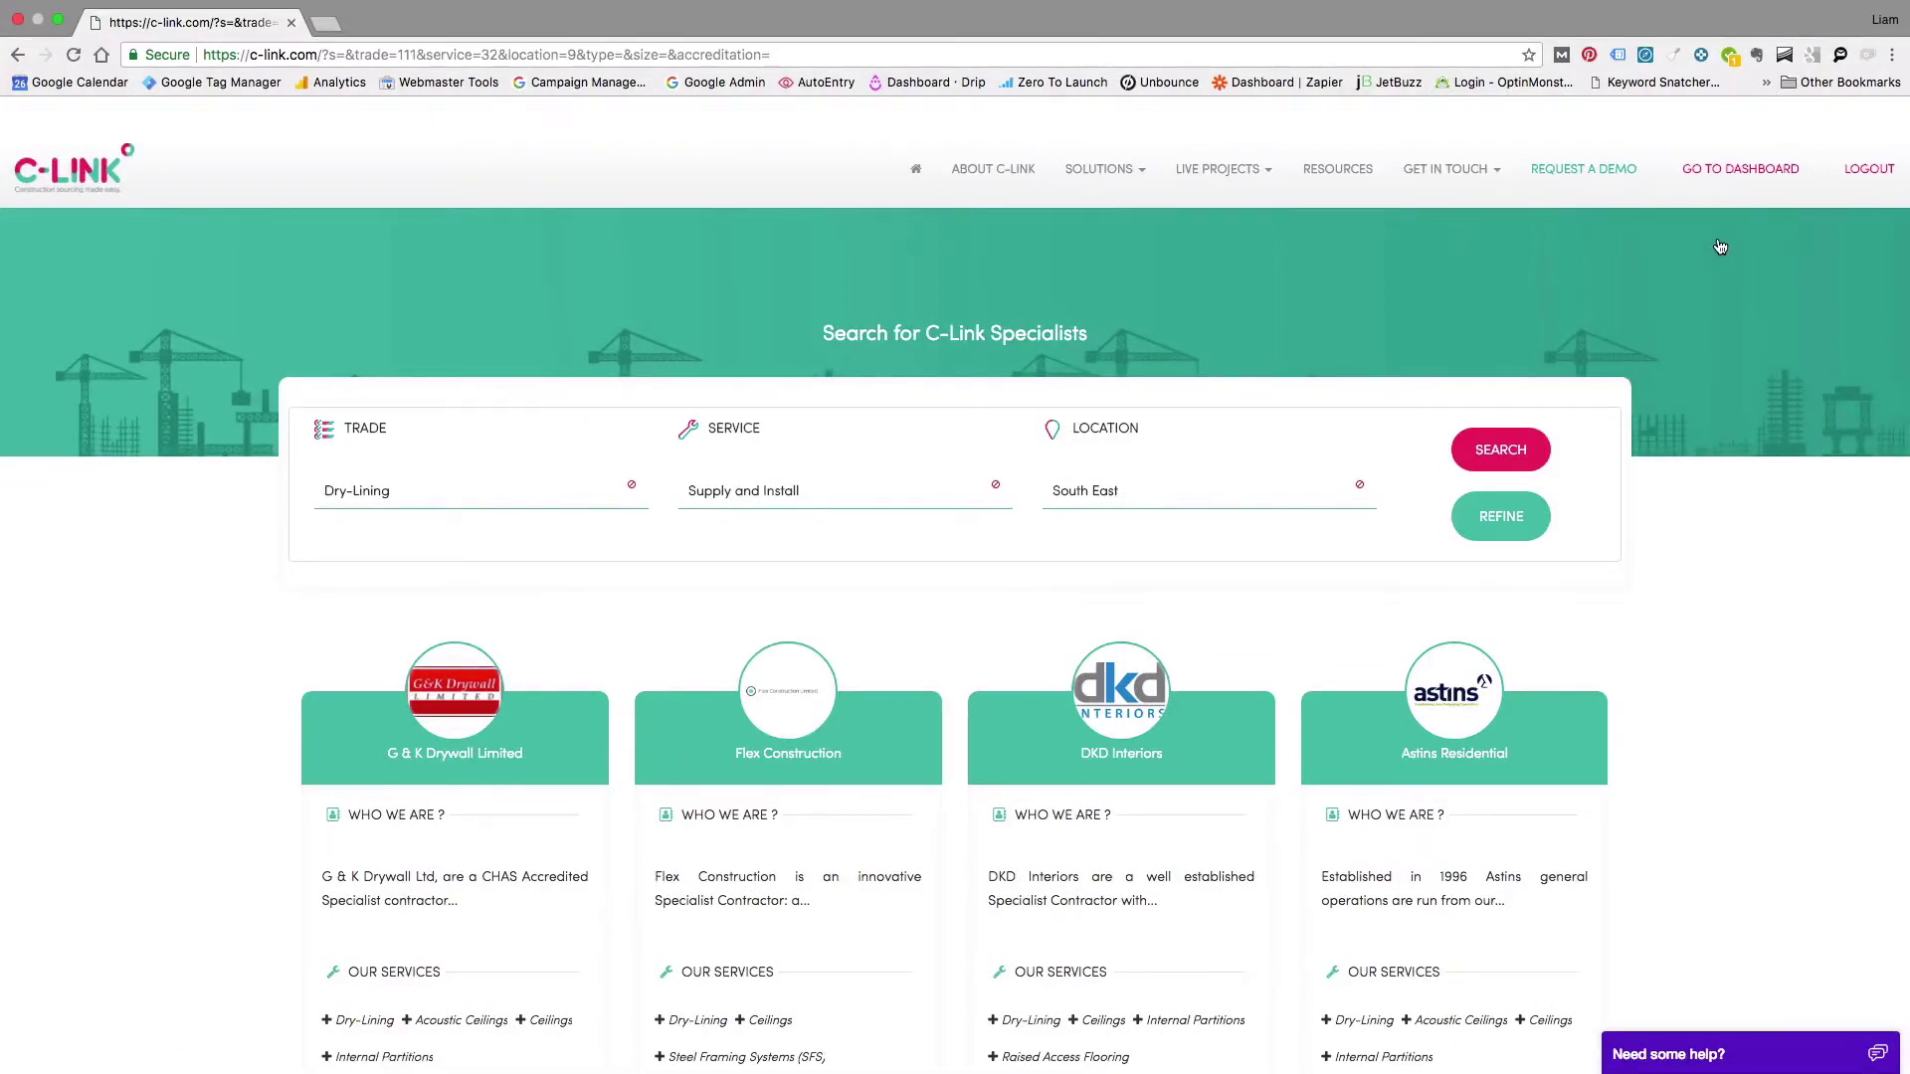
click(1501, 516)
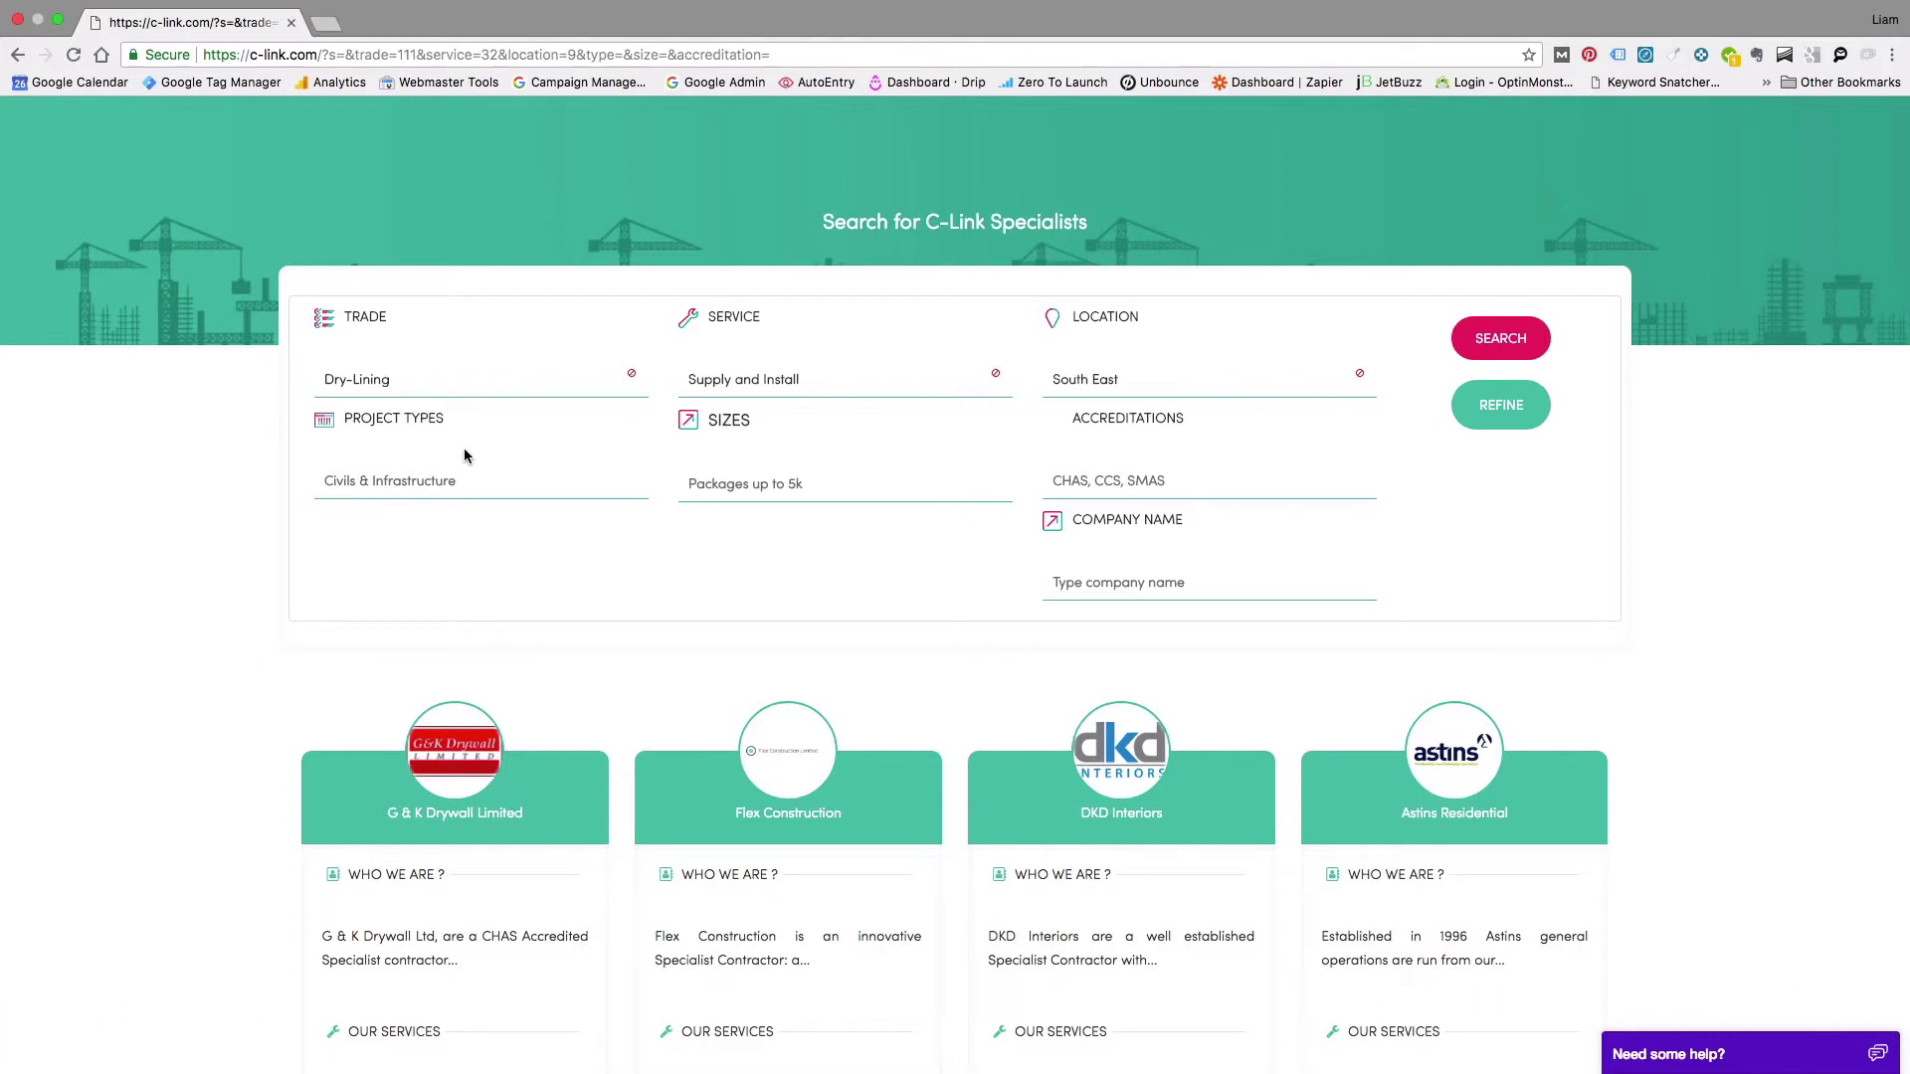
click(378, 487)
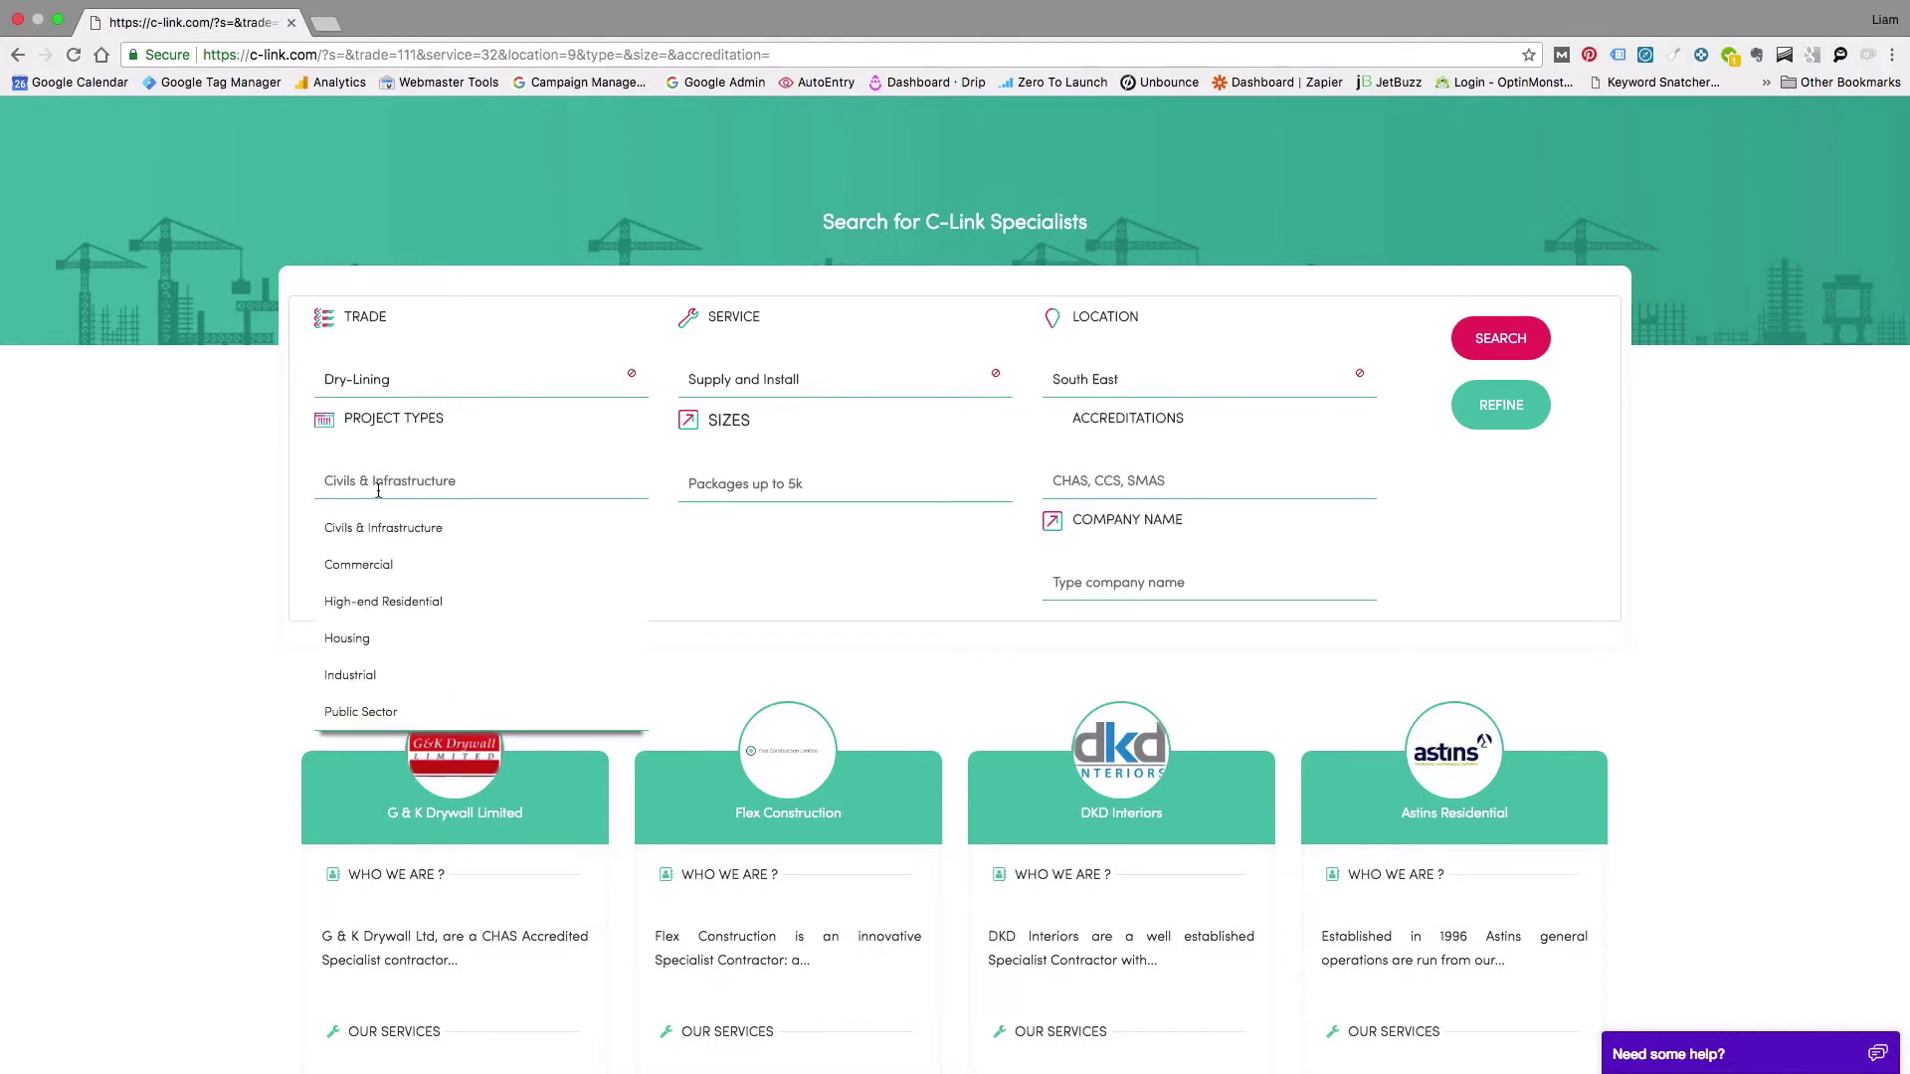
click(388, 641)
click(1500, 338)
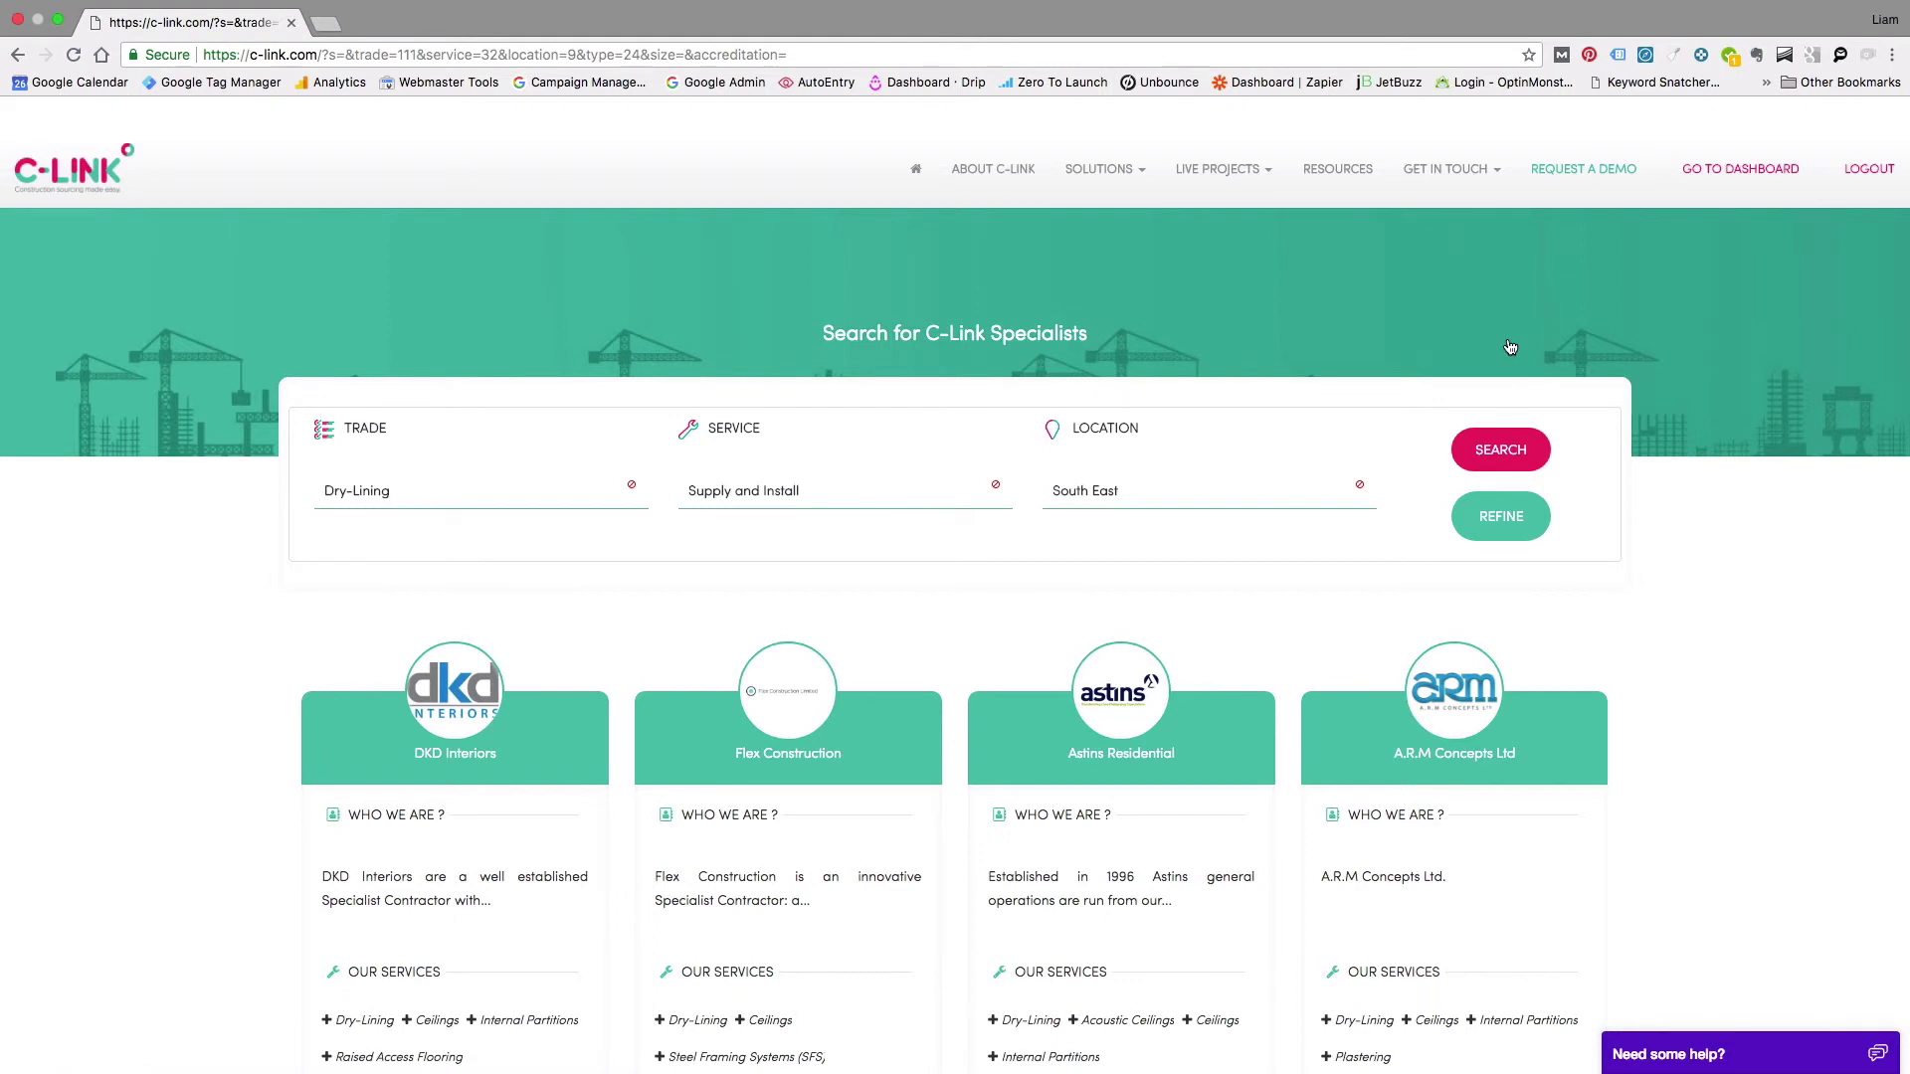
Step: Refine the specialist search further by package size £500k to £1m and a required accreditation
click(1504, 520)
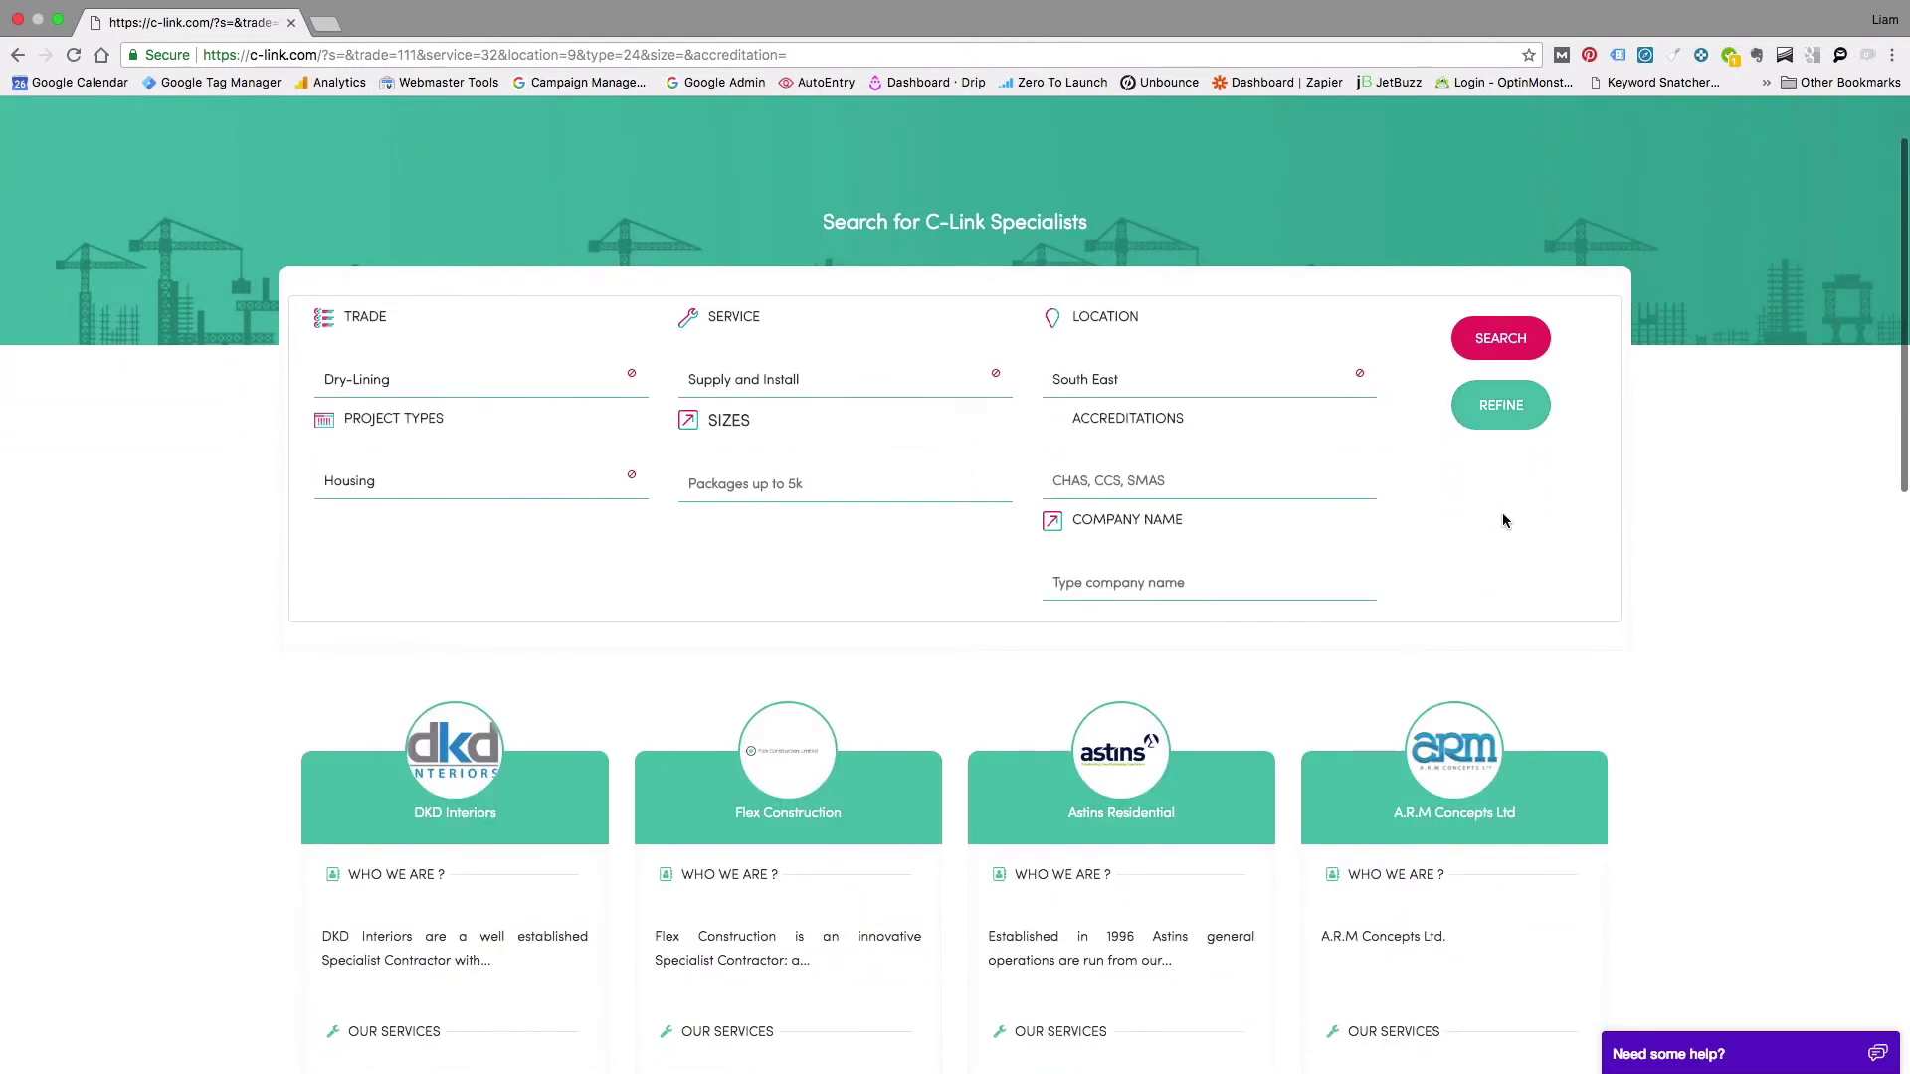
click(735, 486)
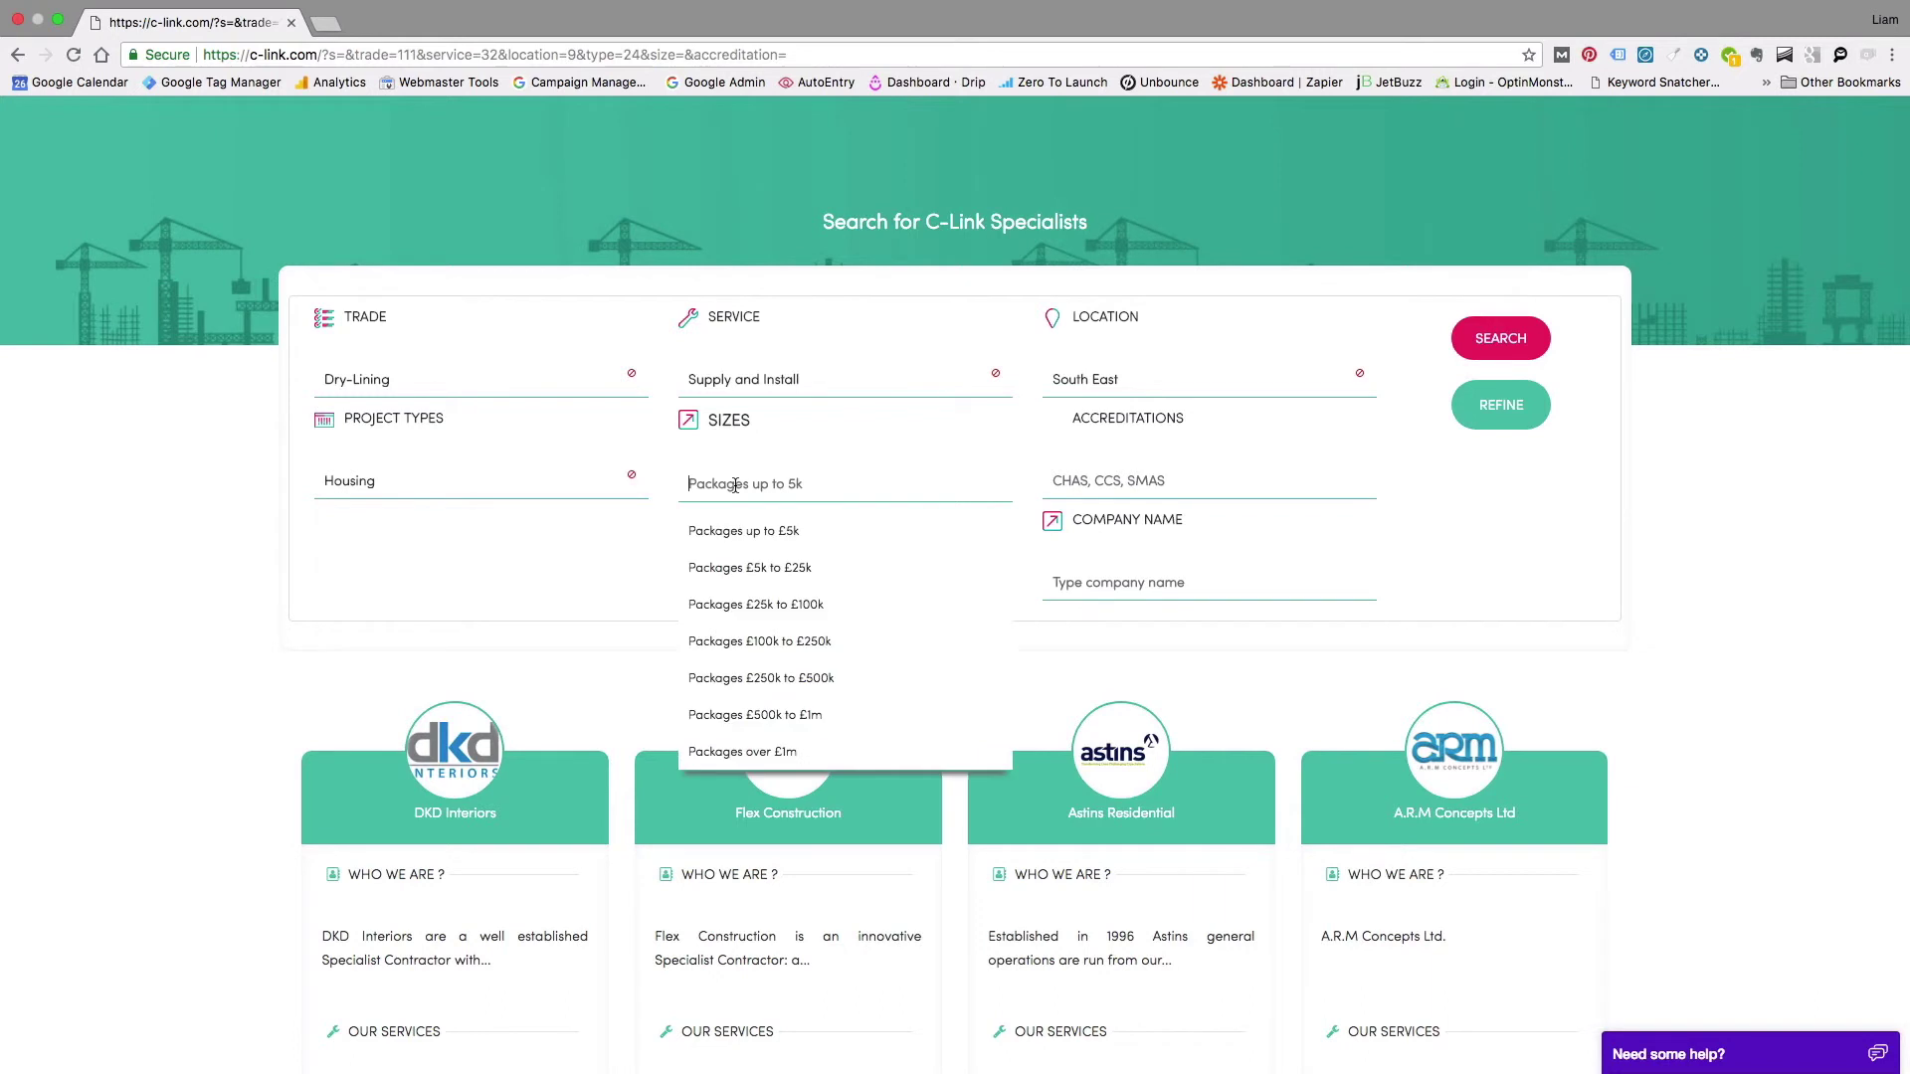
click(756, 717)
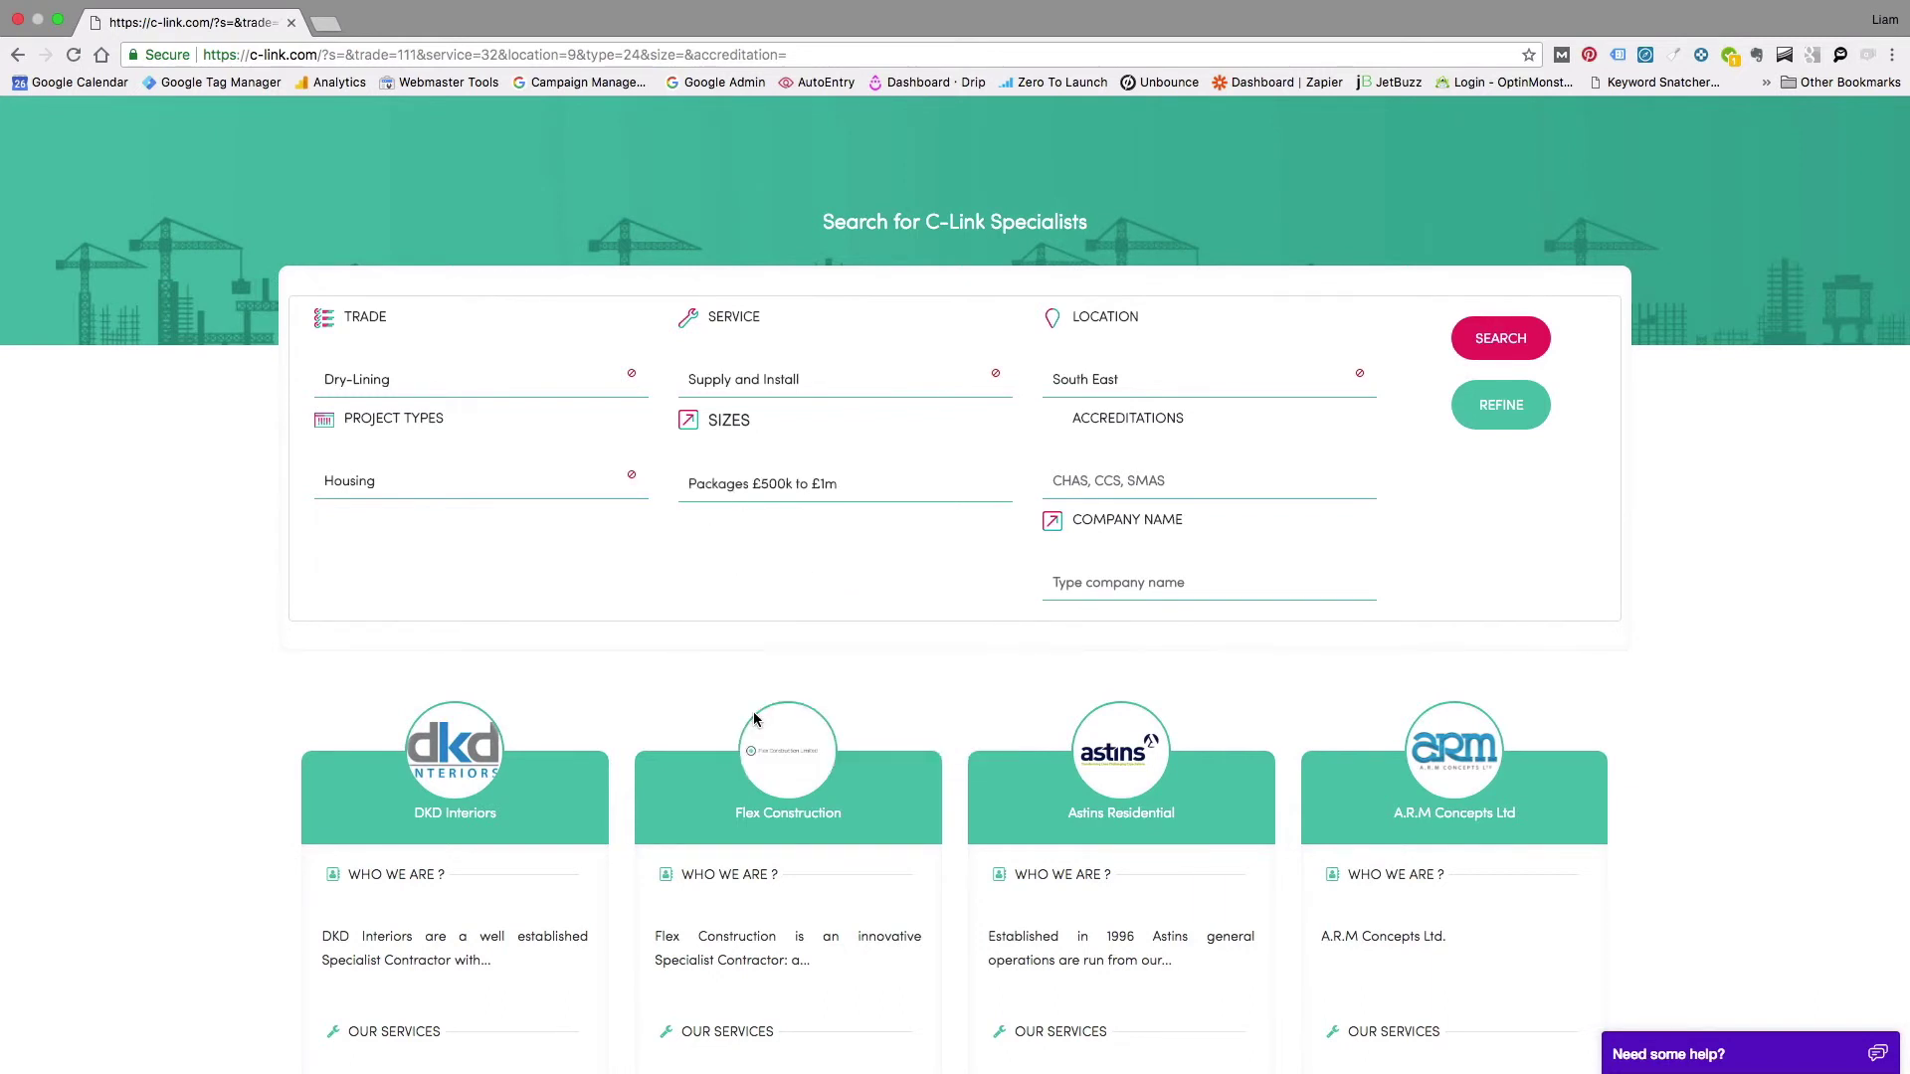
click(1083, 481)
click(1108, 602)
click(1500, 417)
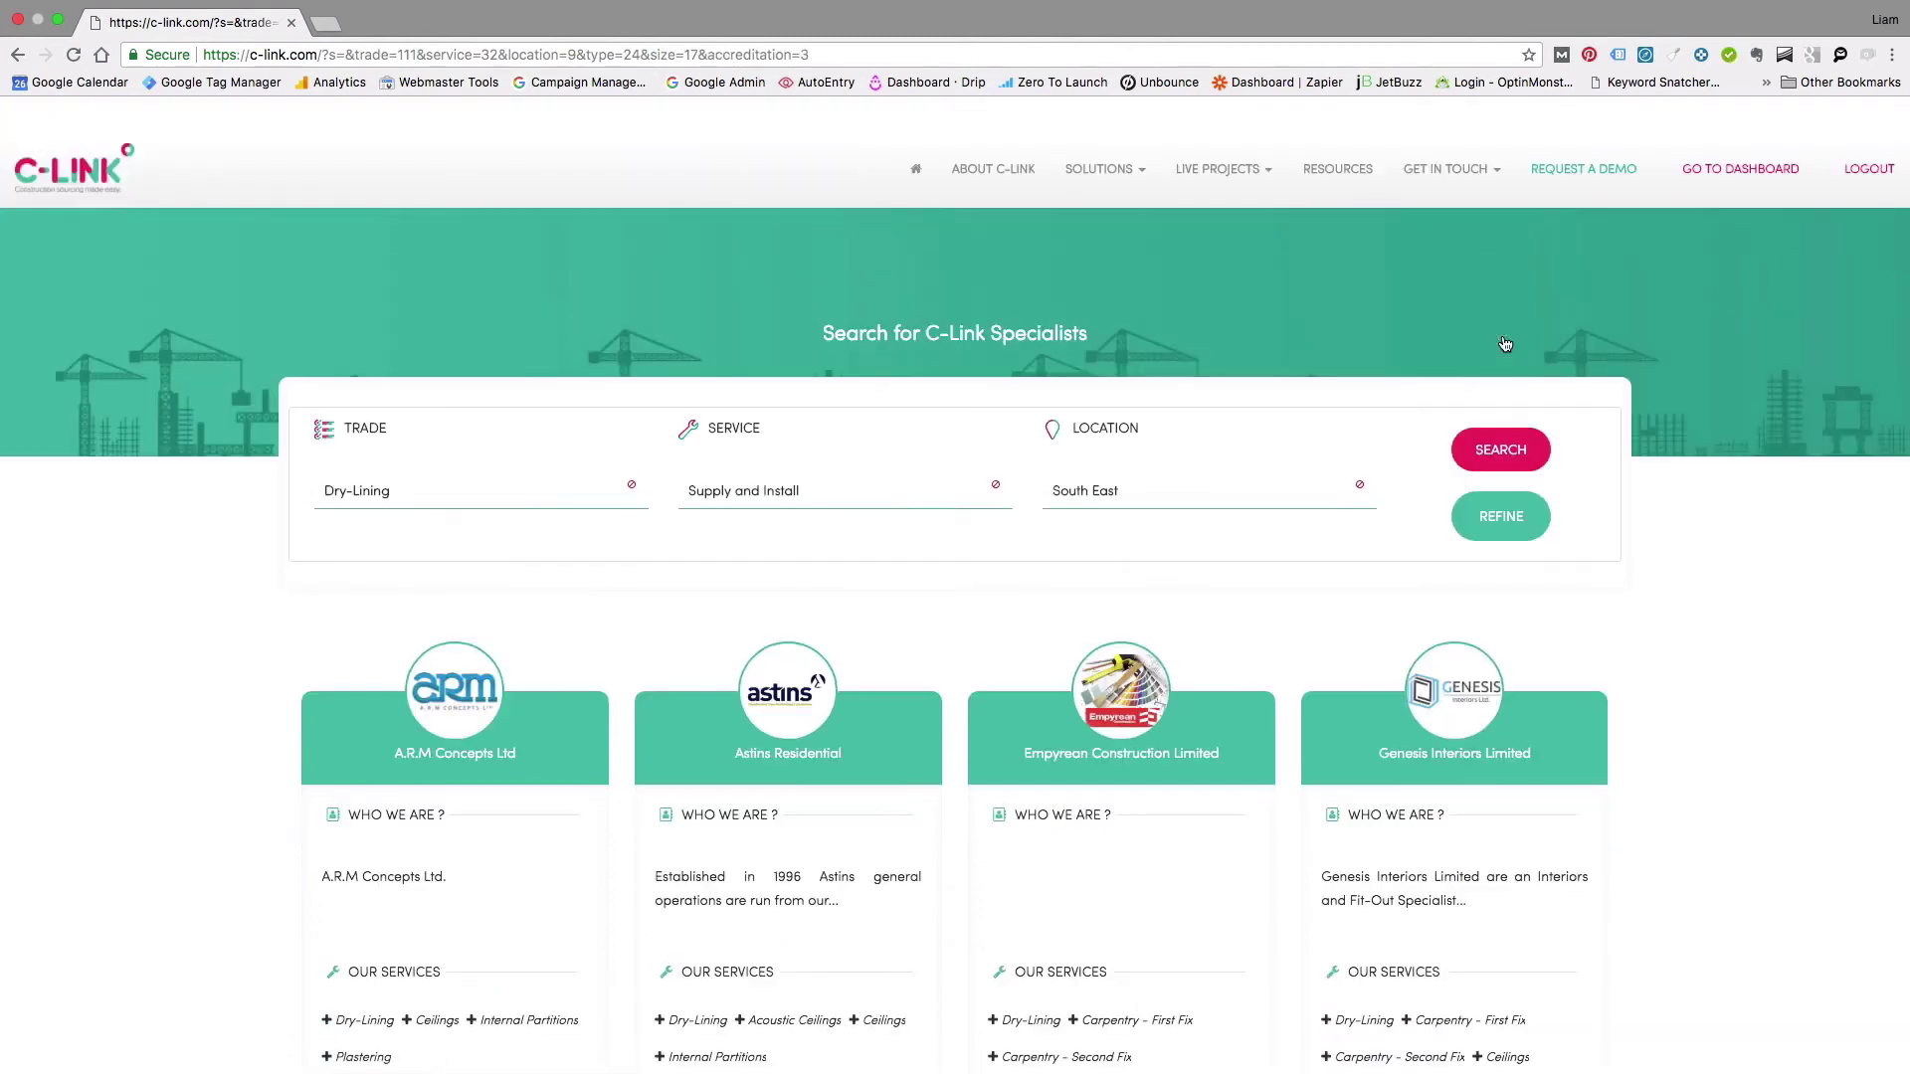
Step: Open the profile of Astins Residential from the refined results and view its company overview and trades
scroll(1691, 552, down, 3)
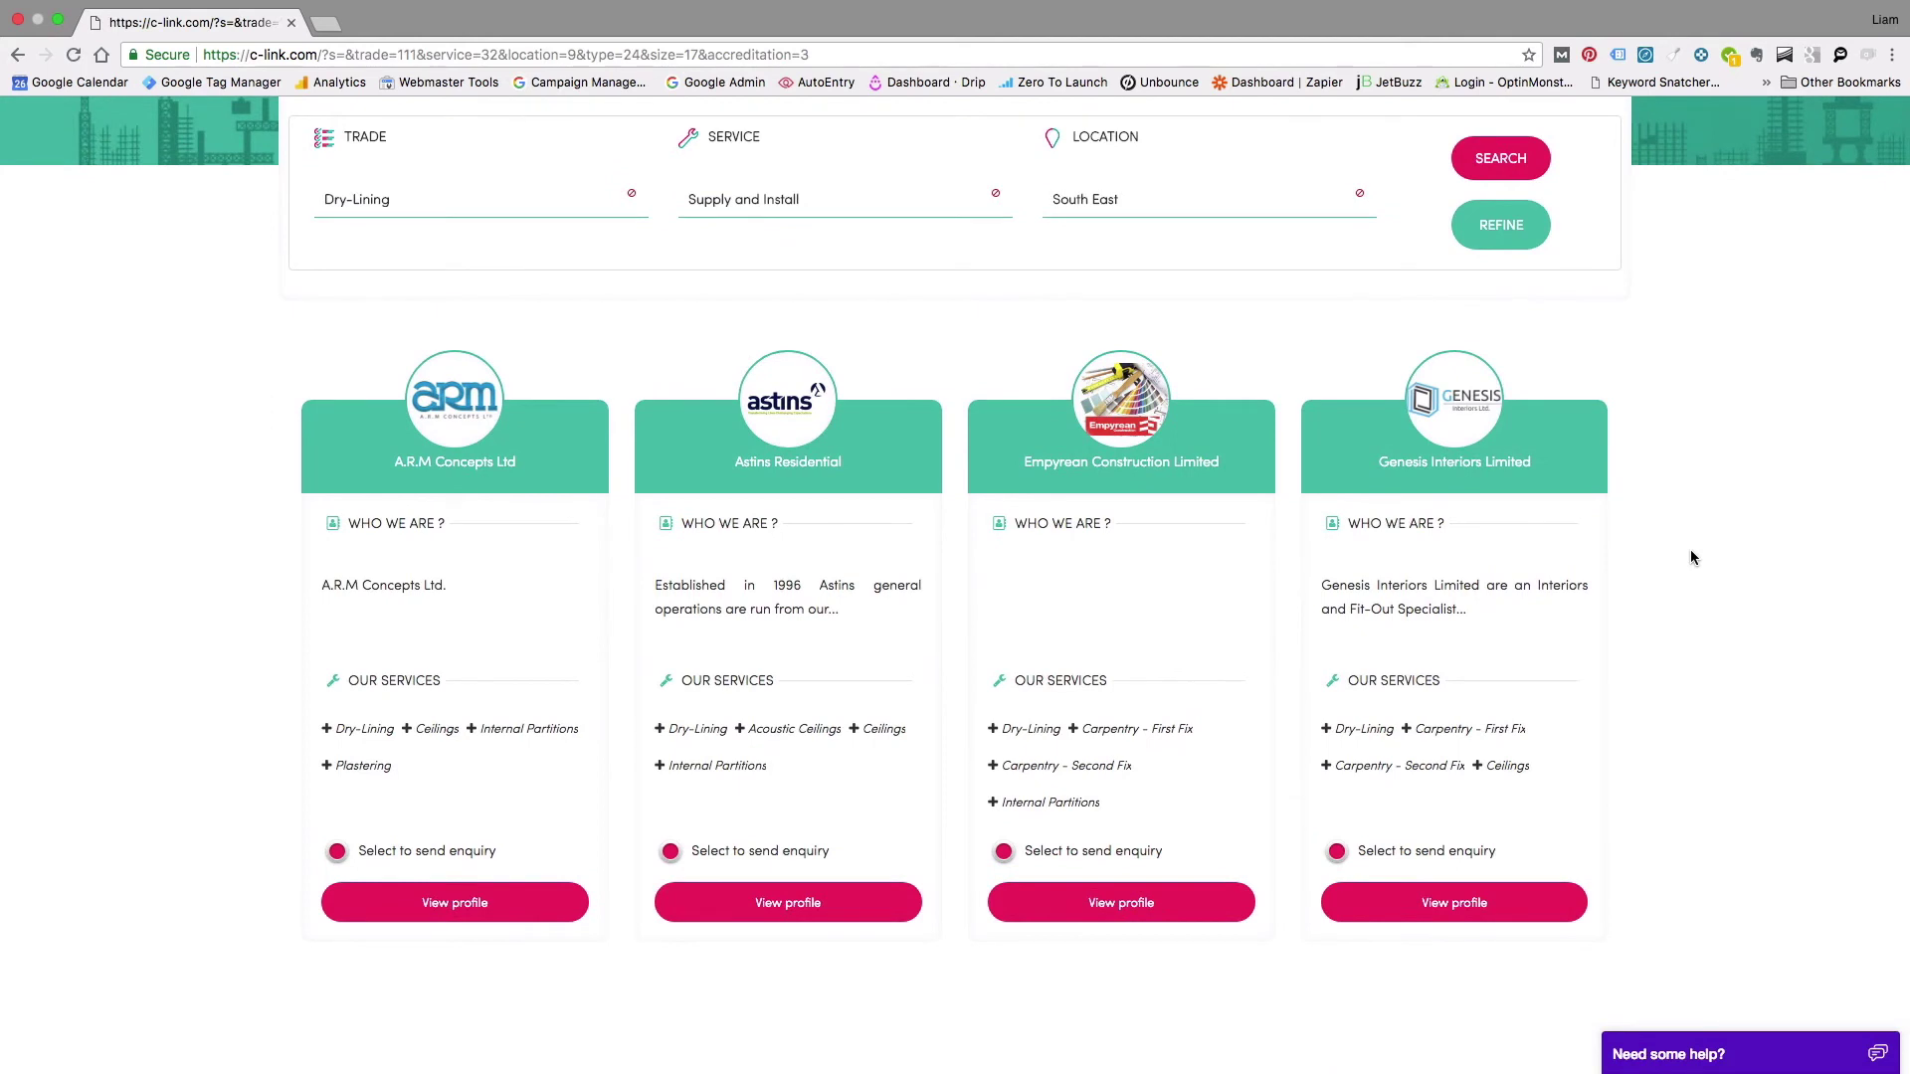
scroll(1691, 557, up, 1)
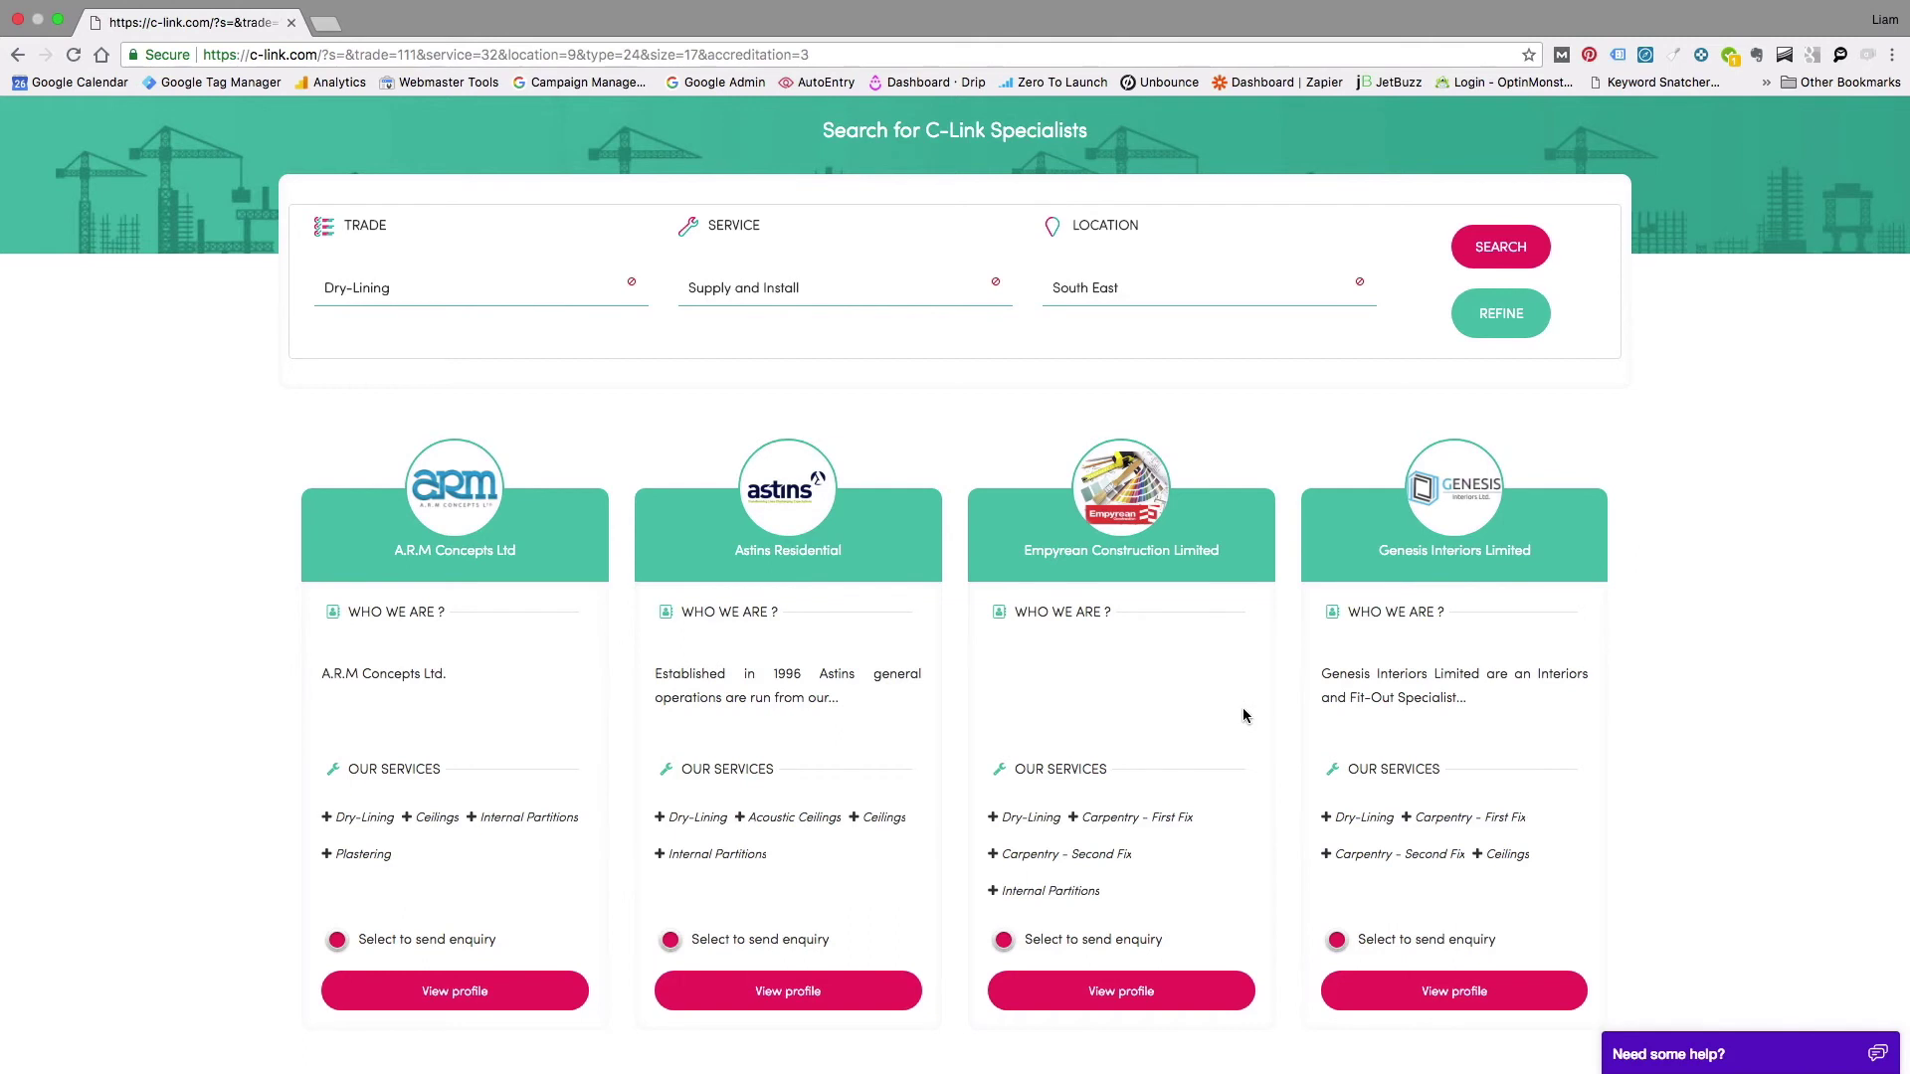
click(784, 1000)
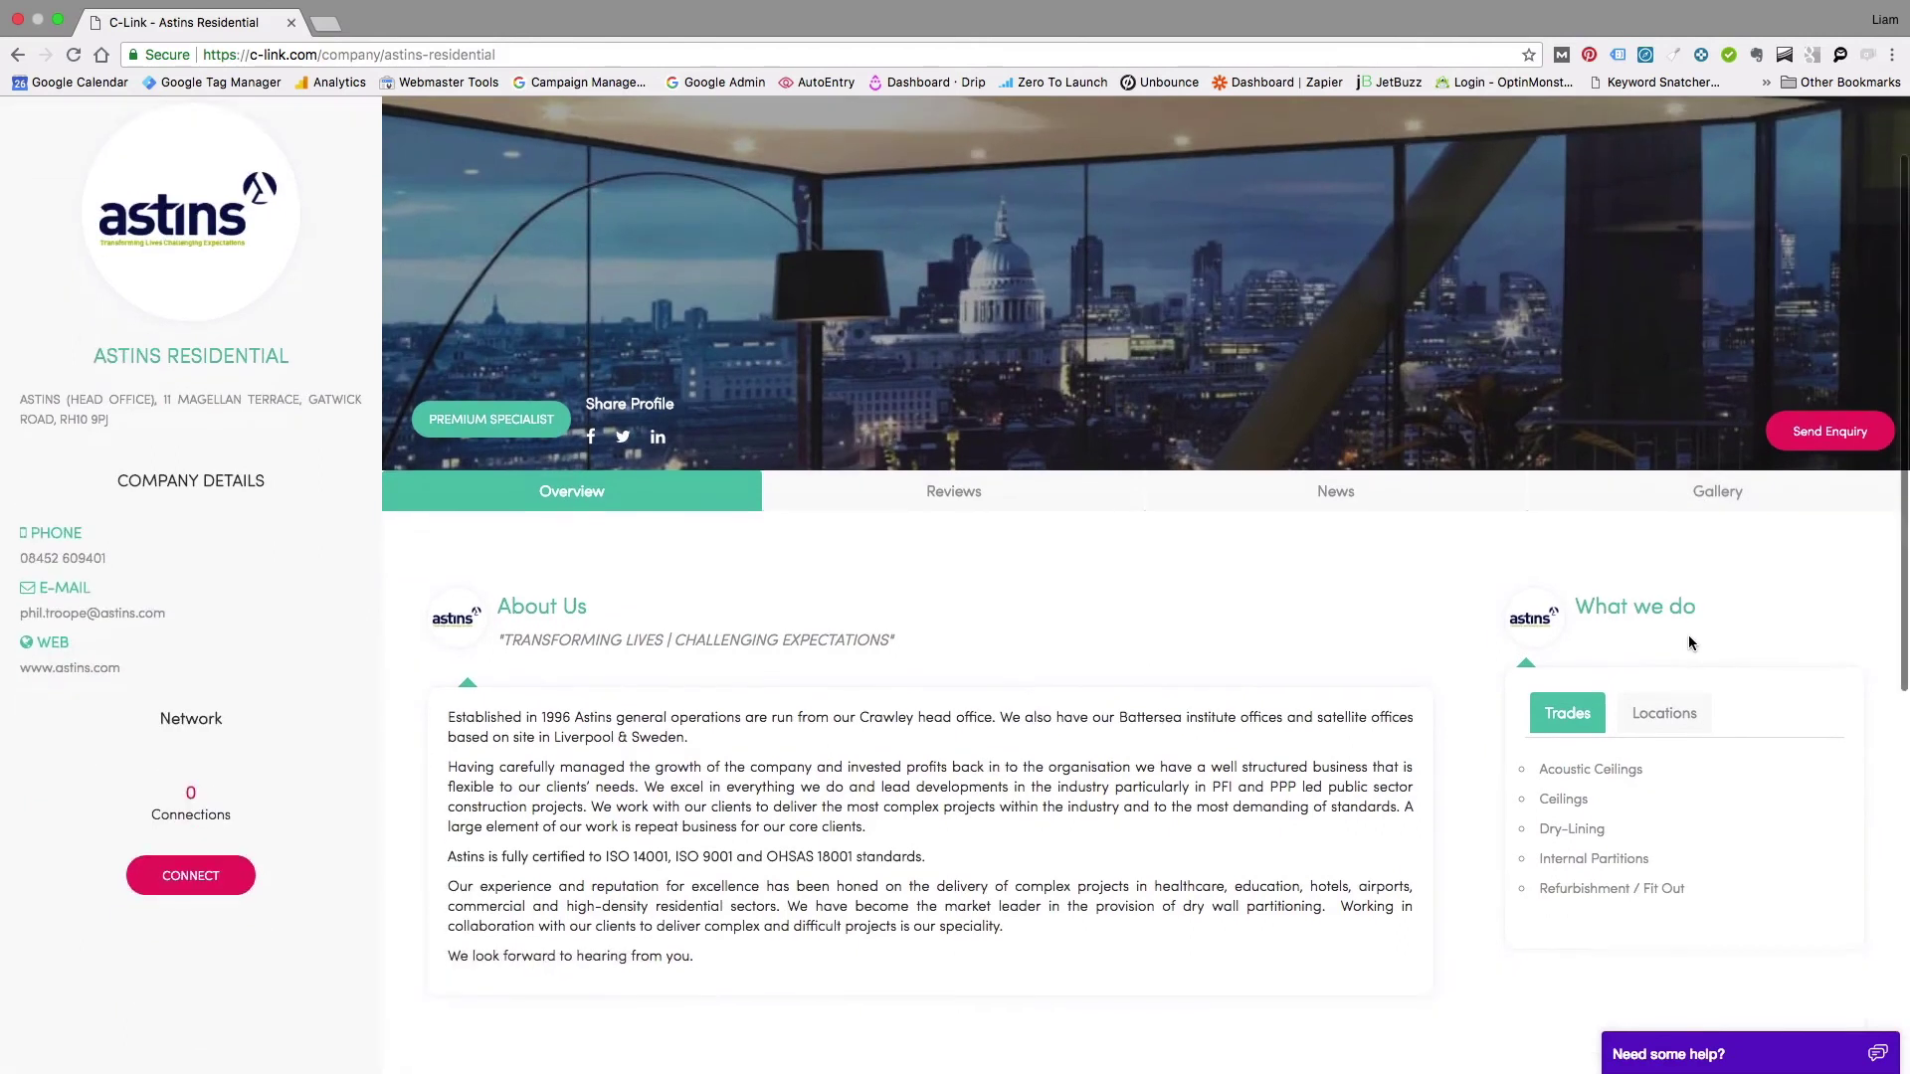
scroll(1691, 616, down, 2)
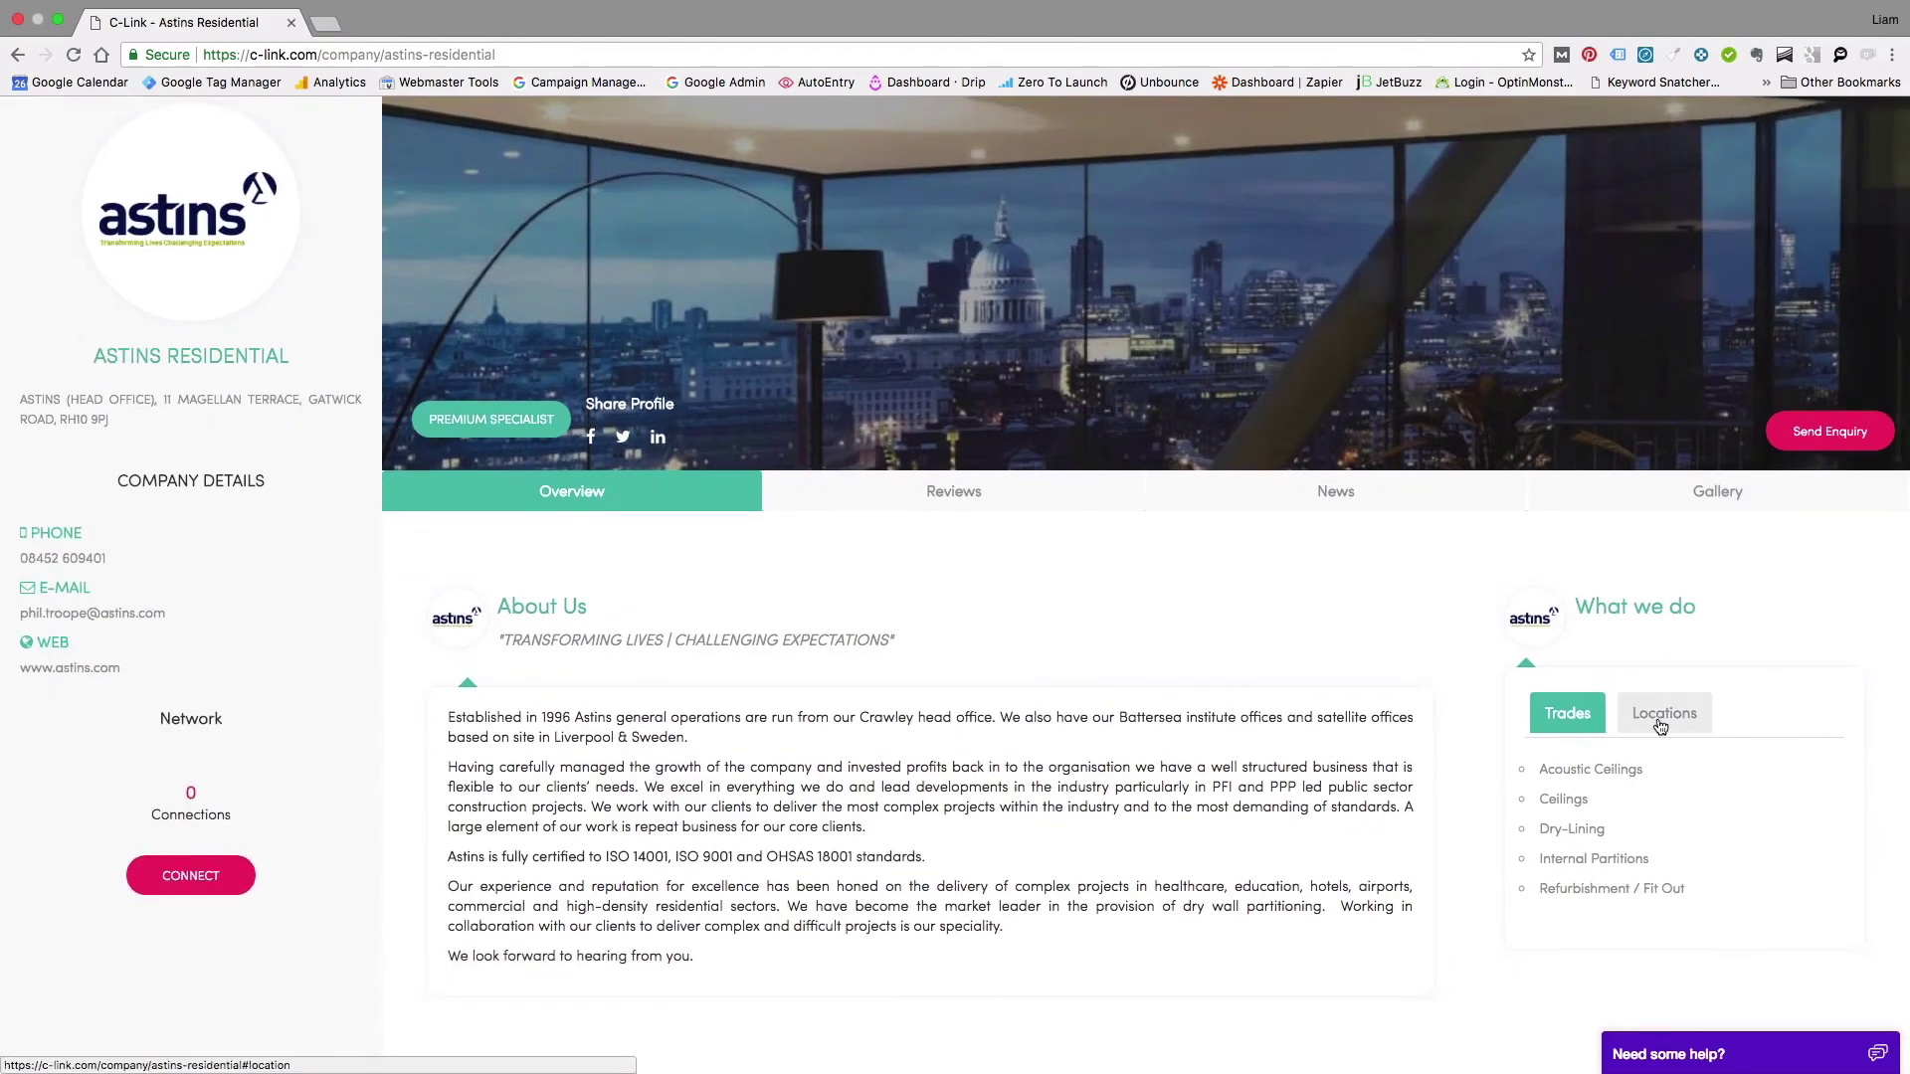